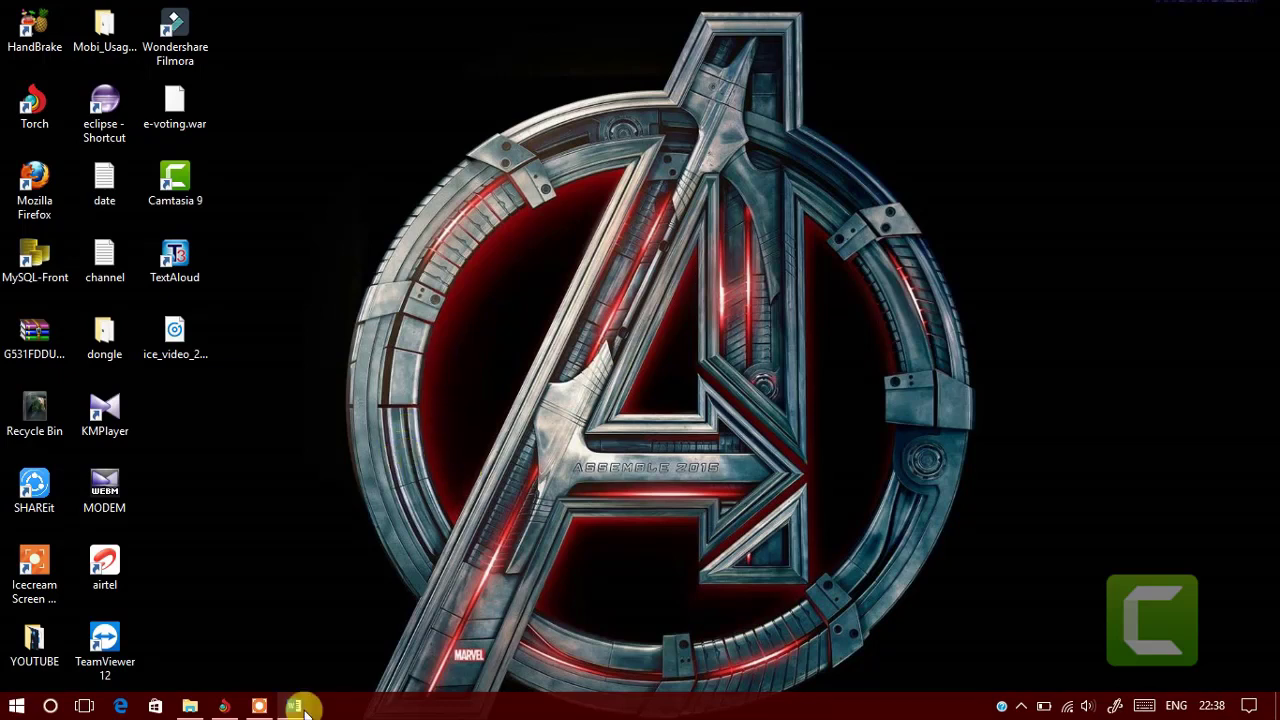
Step: Bring Word's Account page forward, showing Office Professional Plus 2016 as View Only (Unlicensed)
mouse_move(300, 706)
left_click(312, 636)
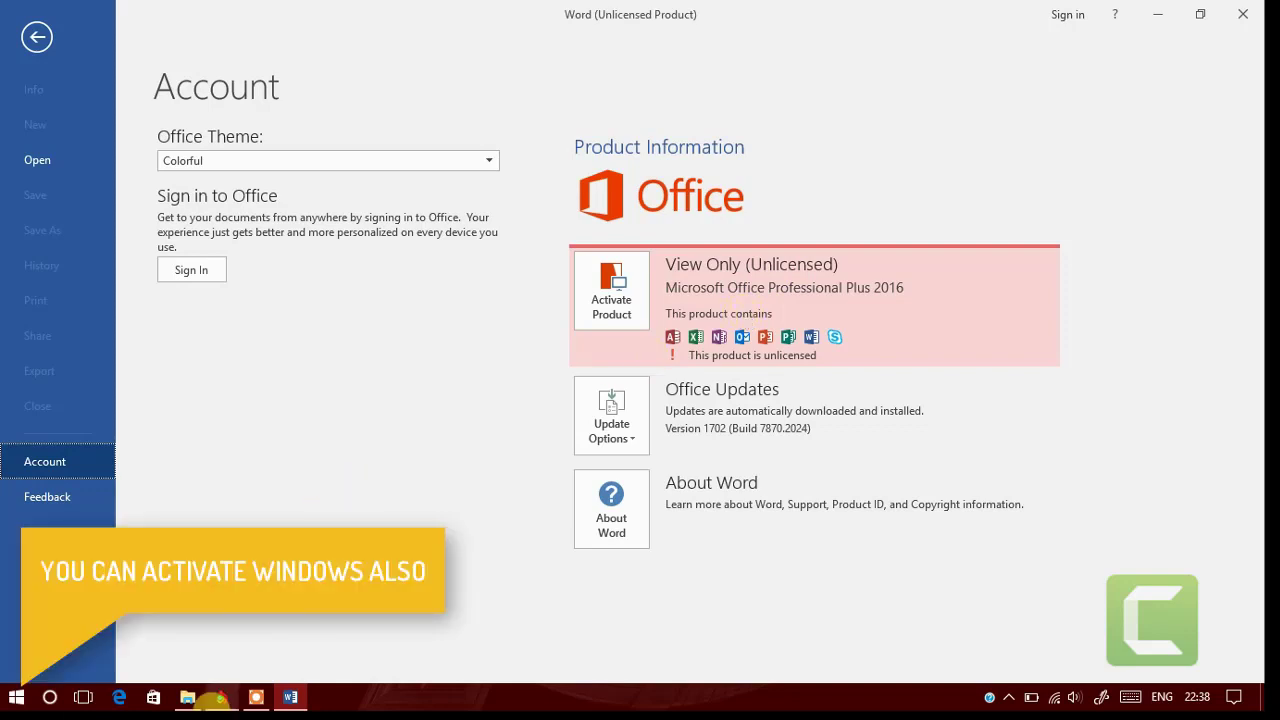
Step: Switch to the browser and search Google for 'kms auto net'
left_click(246, 634)
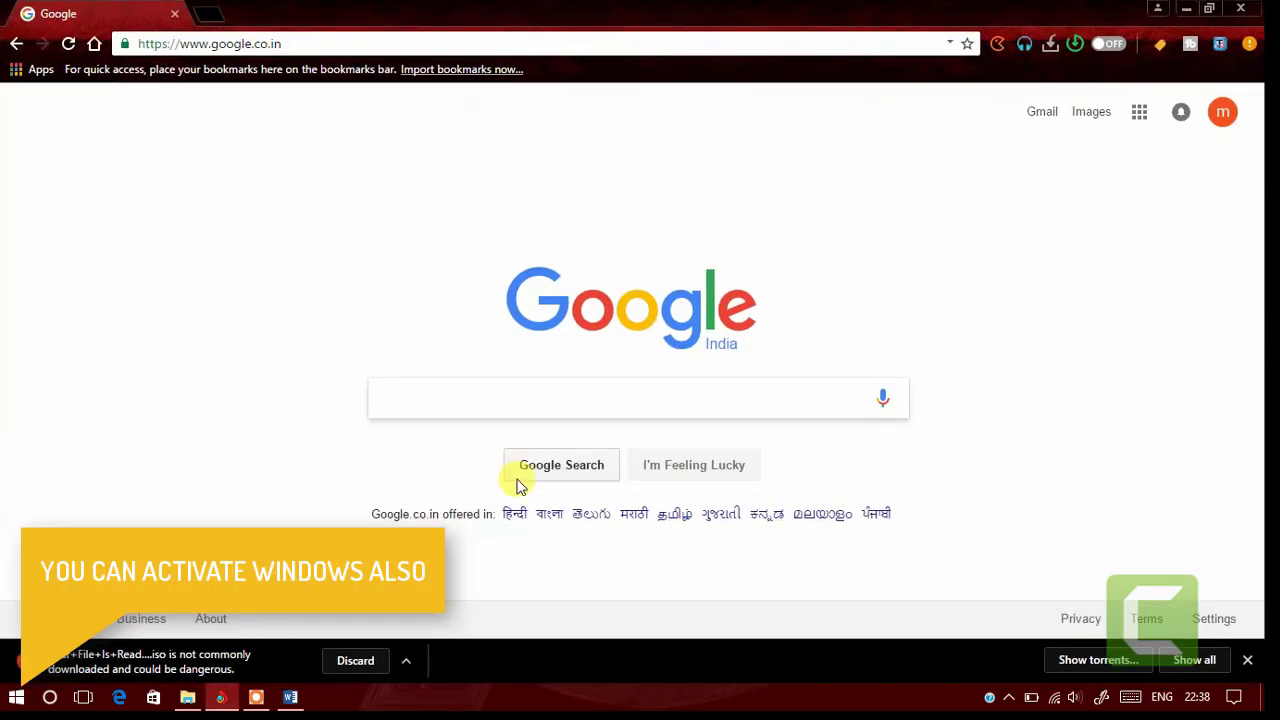
left_click(518, 388)
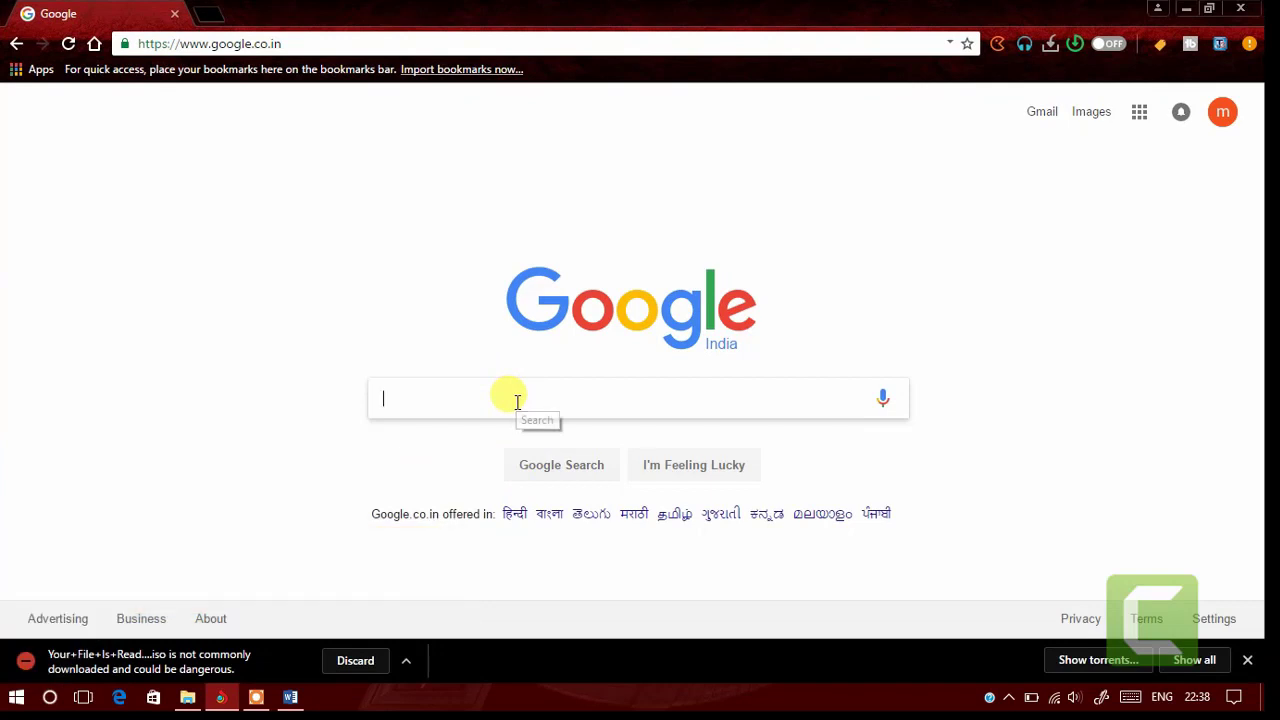
type("kms a")
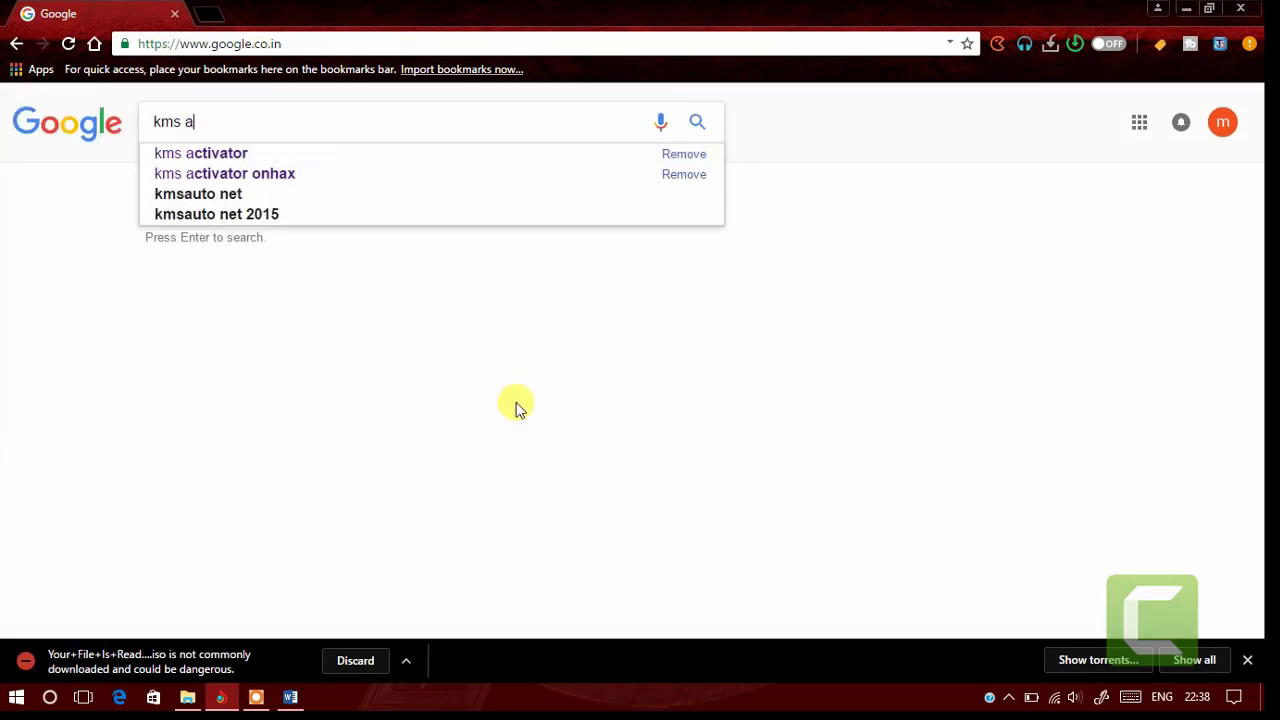
type("uto ne")
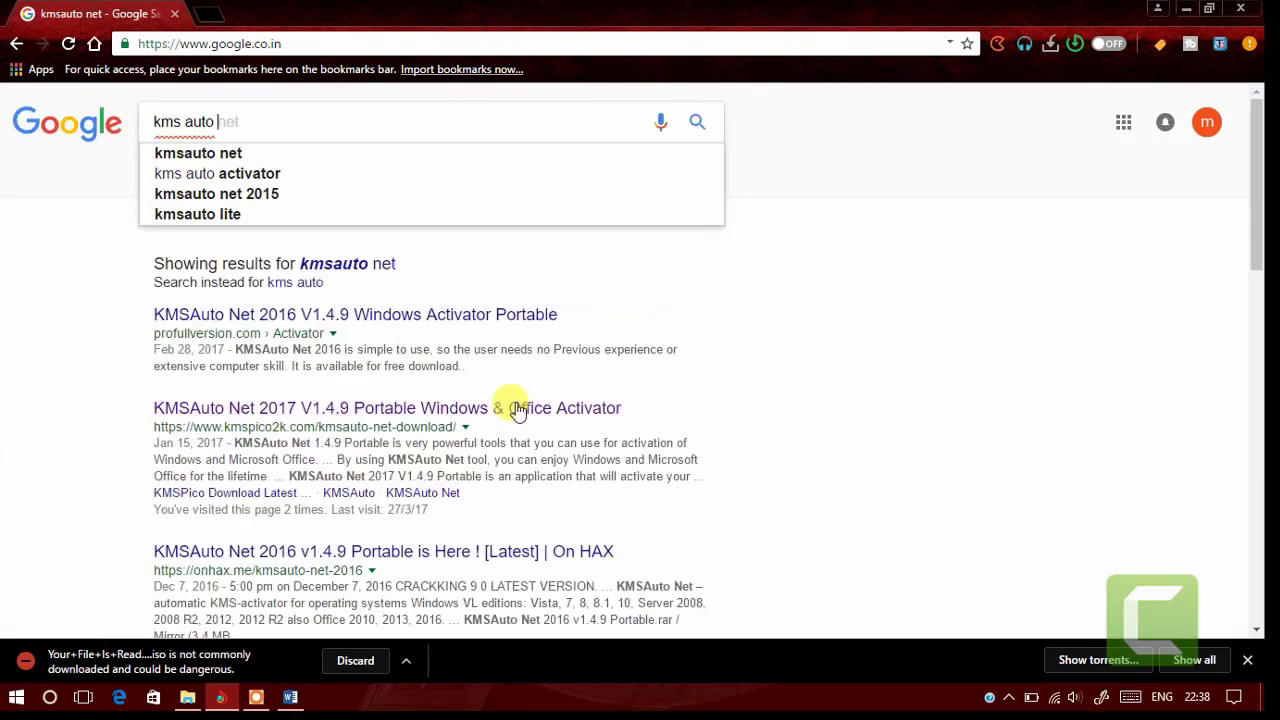
type("t")
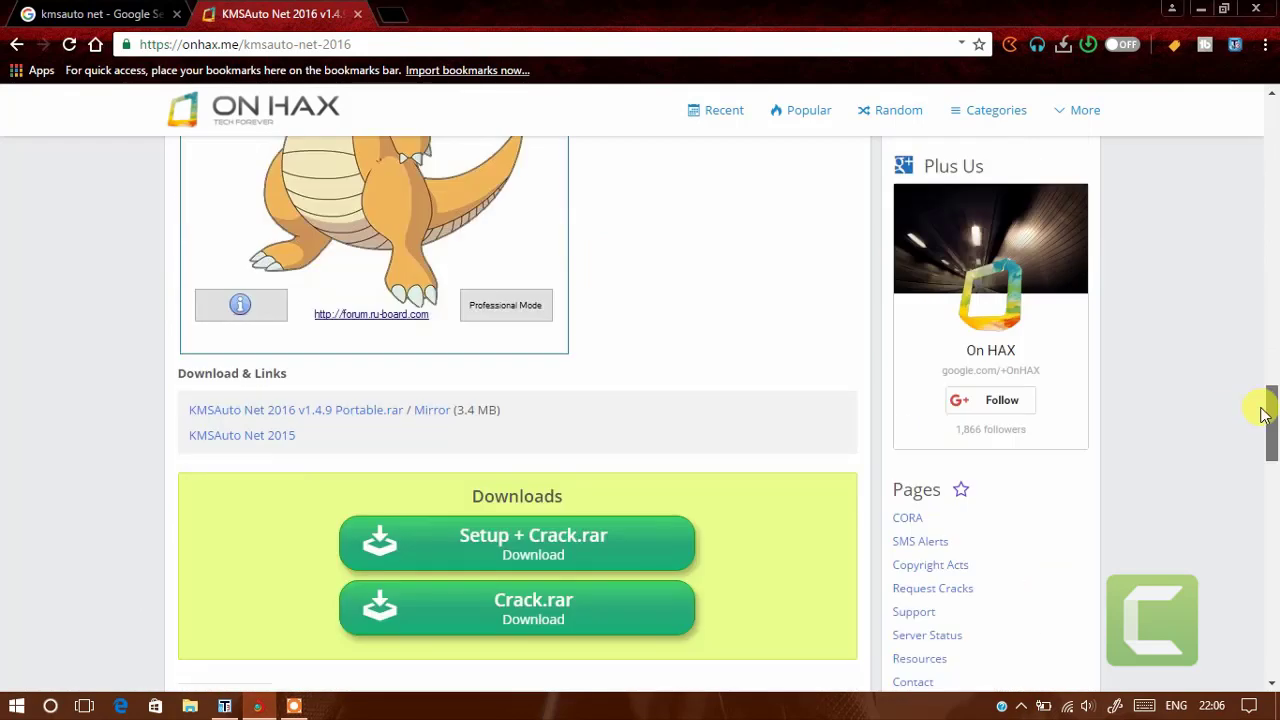
Step: Scroll the OnHax KMSAuto Net 2016 article to its Download & Links section
left_click_drag(1265, 415, 1153, 415)
scroll(1151, 409, "up", 7)
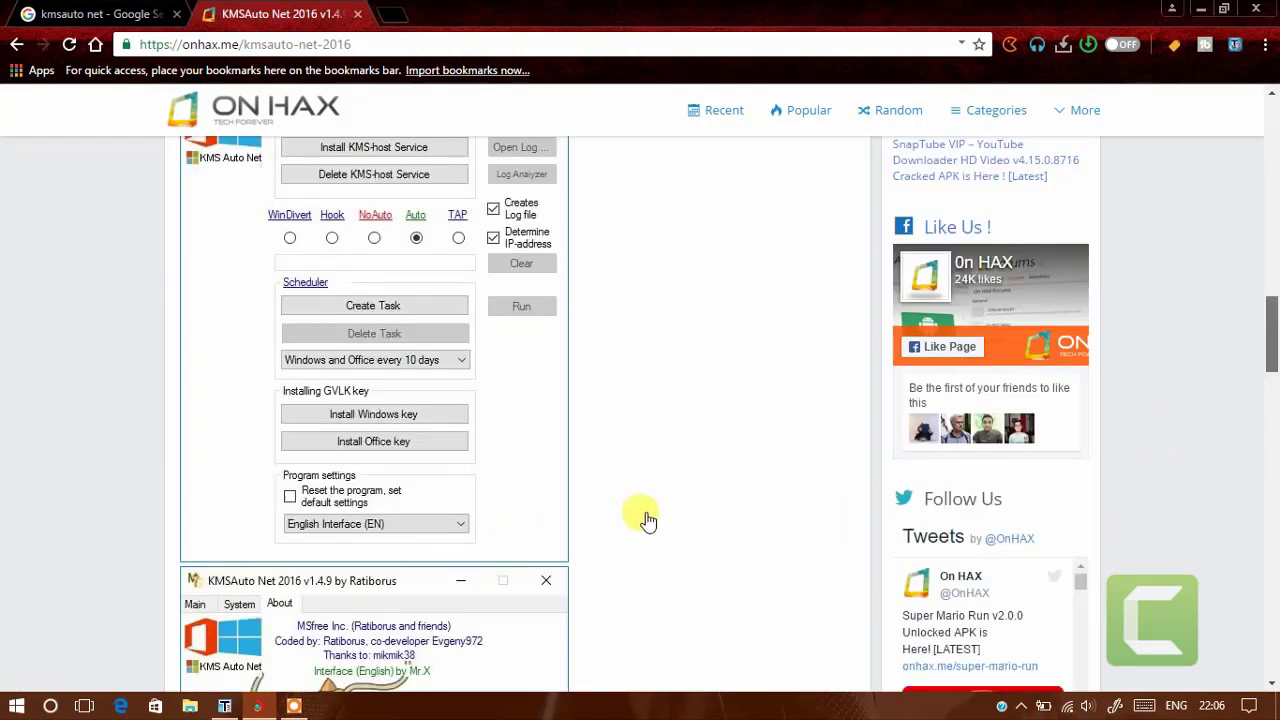
scroll(647, 520, "down", 5)
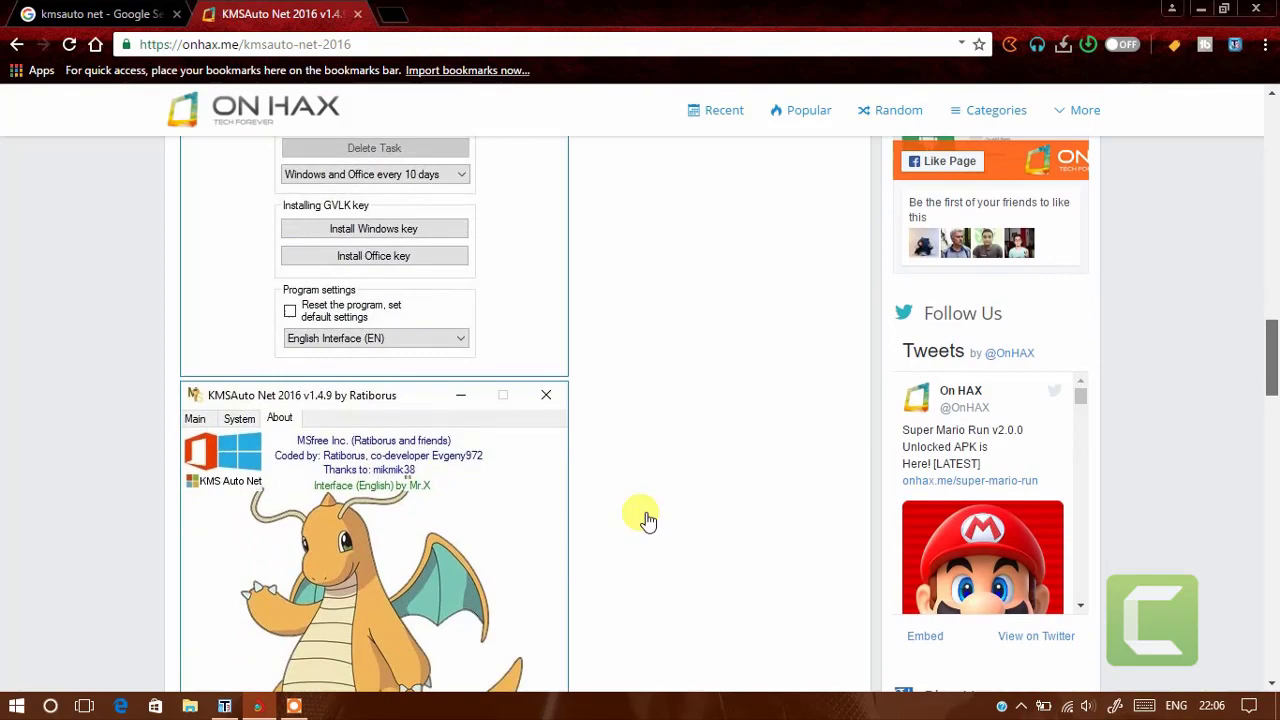
scroll(647, 520, "up", 5)
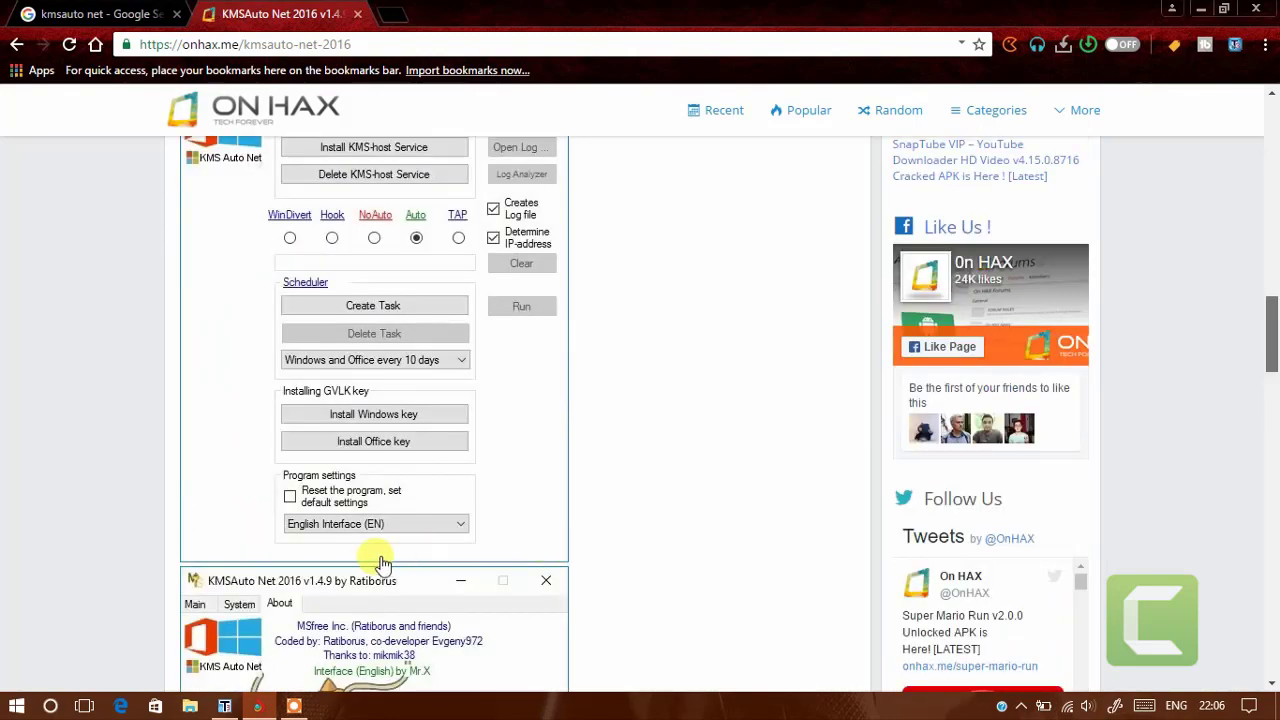
scroll(384, 562, "down", 7)
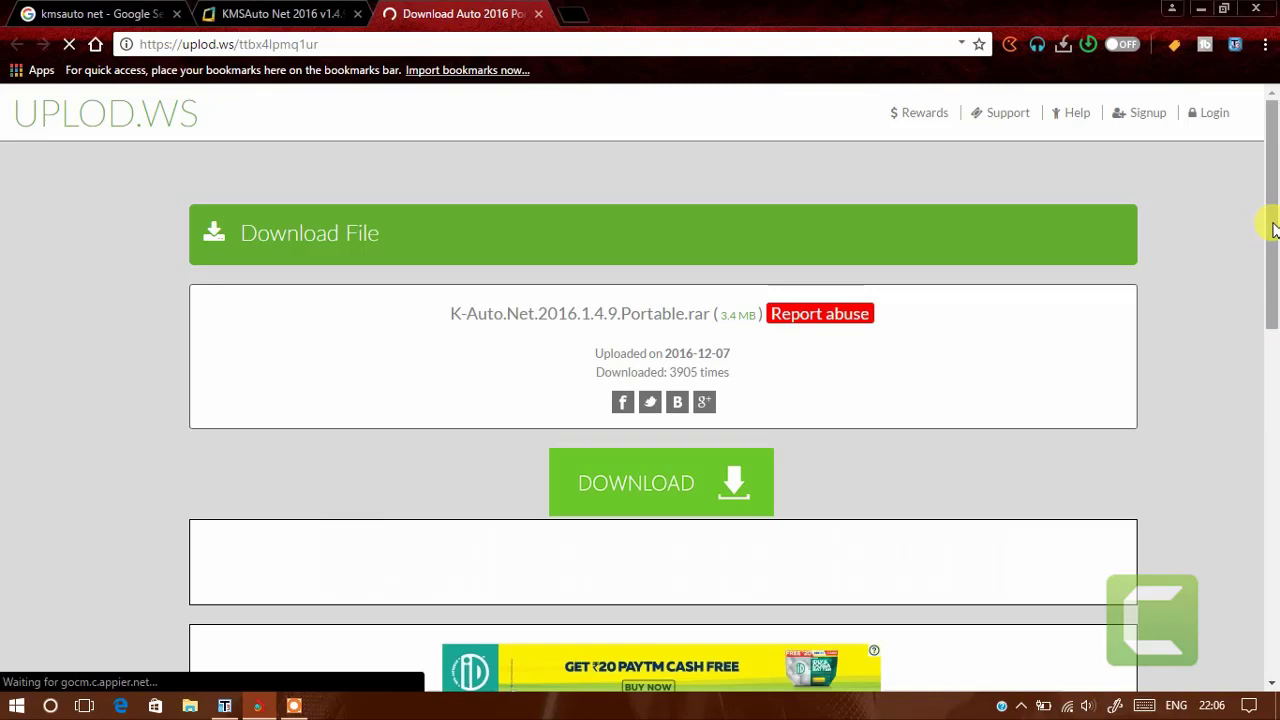
Step: Dismiss the Flash update popup, untick 'Download our offers' and generate the K-Auto.Net download link
left_click_drag(1274, 229, 1274, 330)
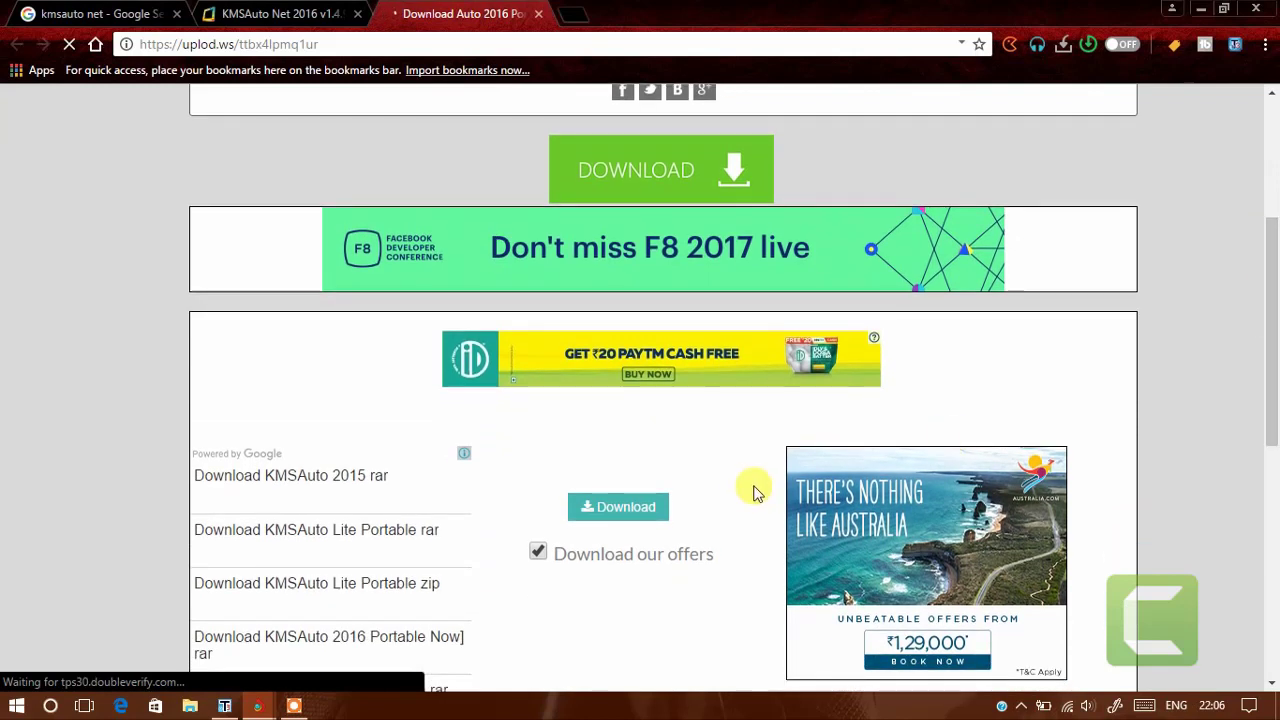
left_click(541, 562)
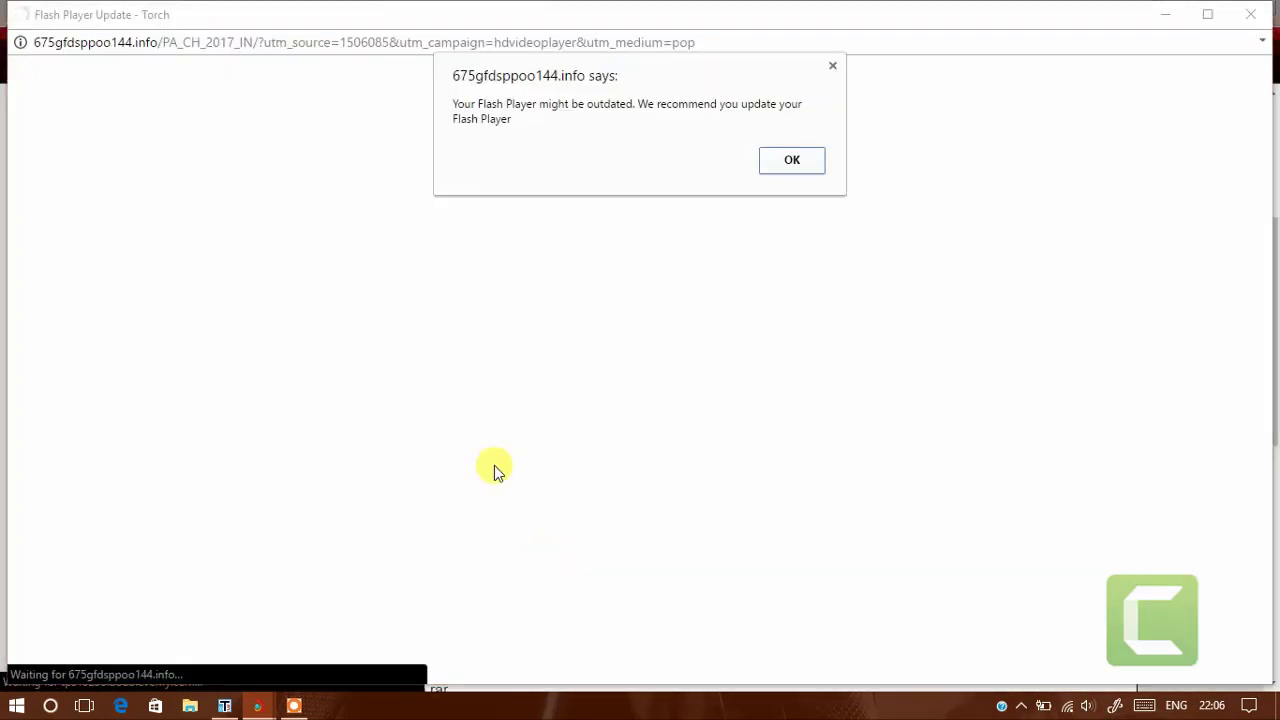
left_click(833, 64)
left_click(1253, 14)
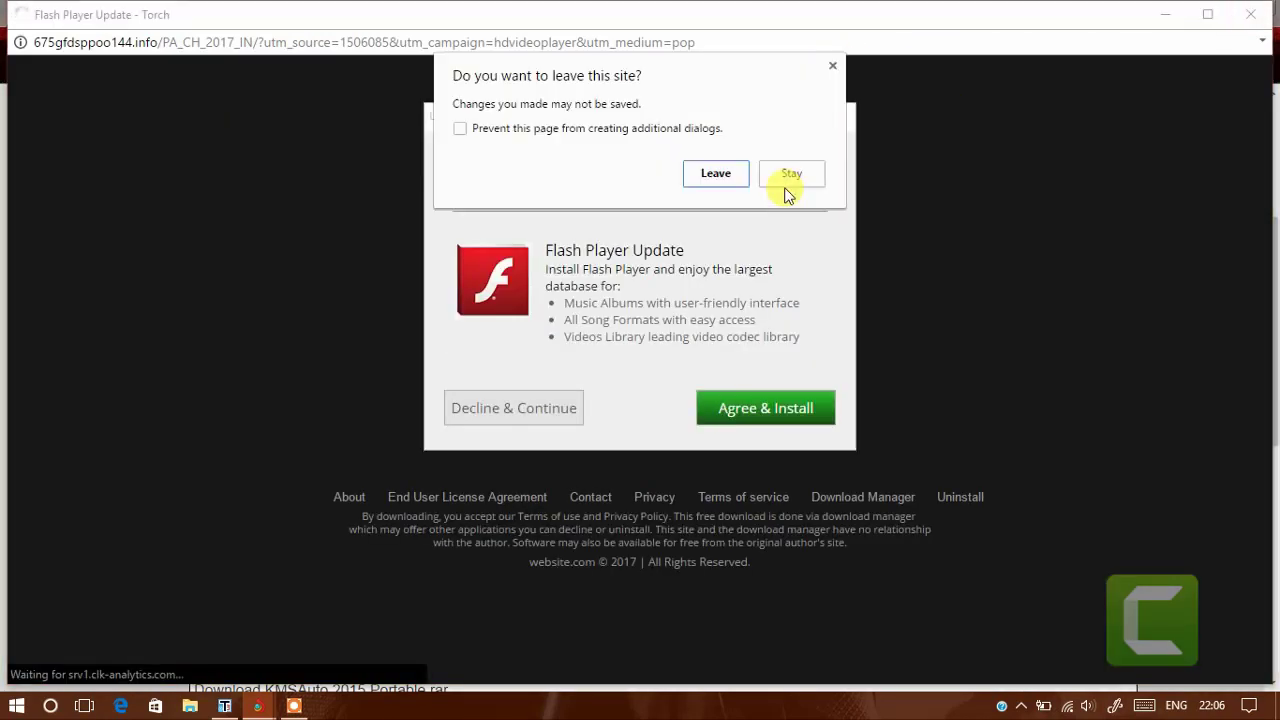
left_click(703, 113)
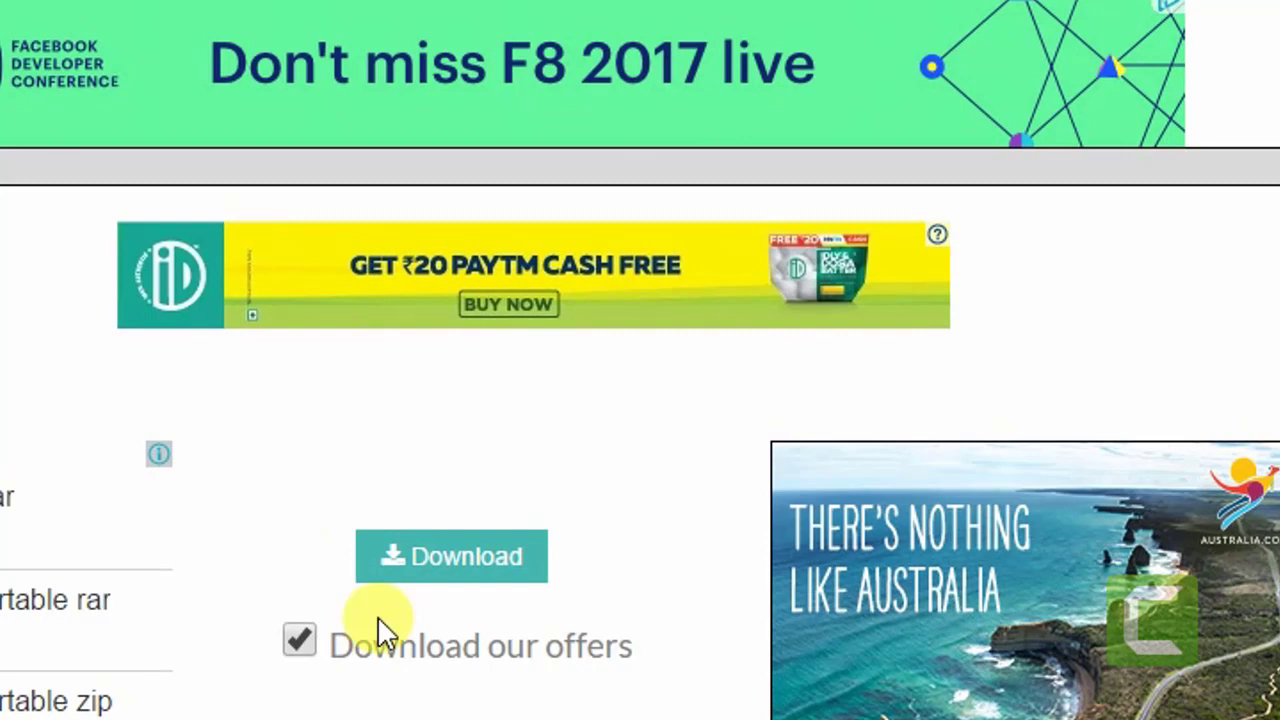
left_click(300, 641)
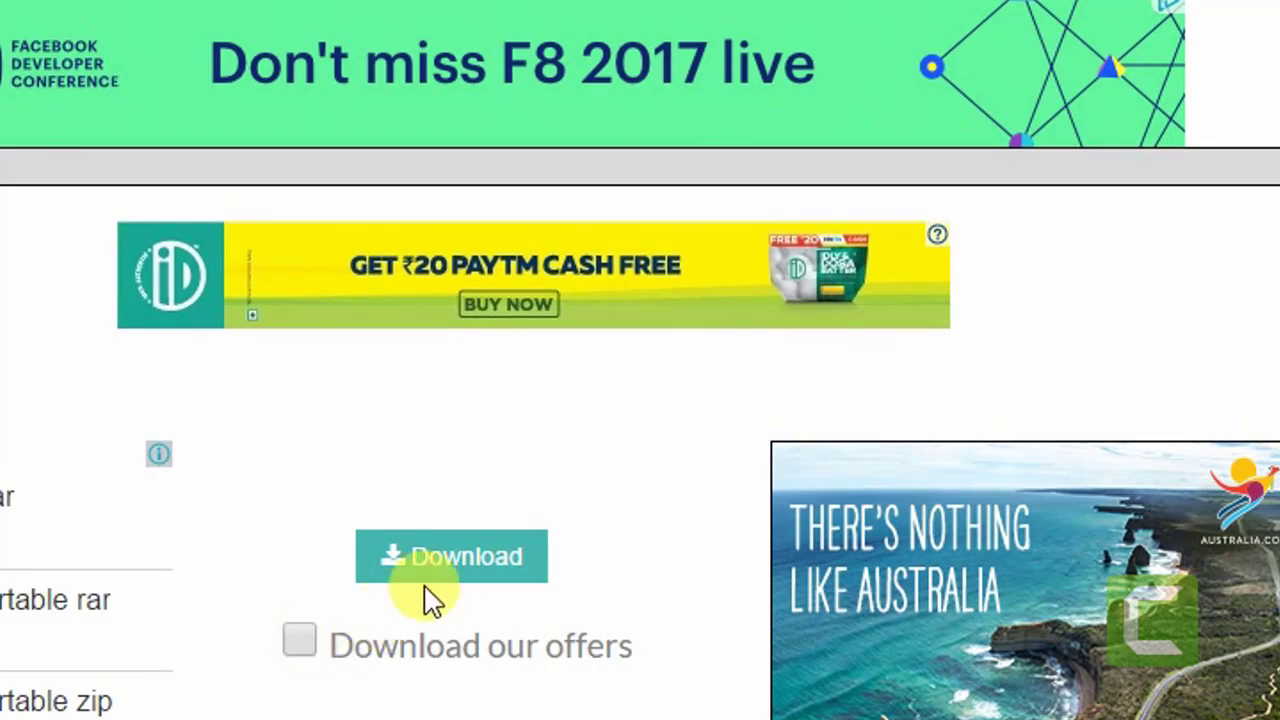
left_click(455, 562)
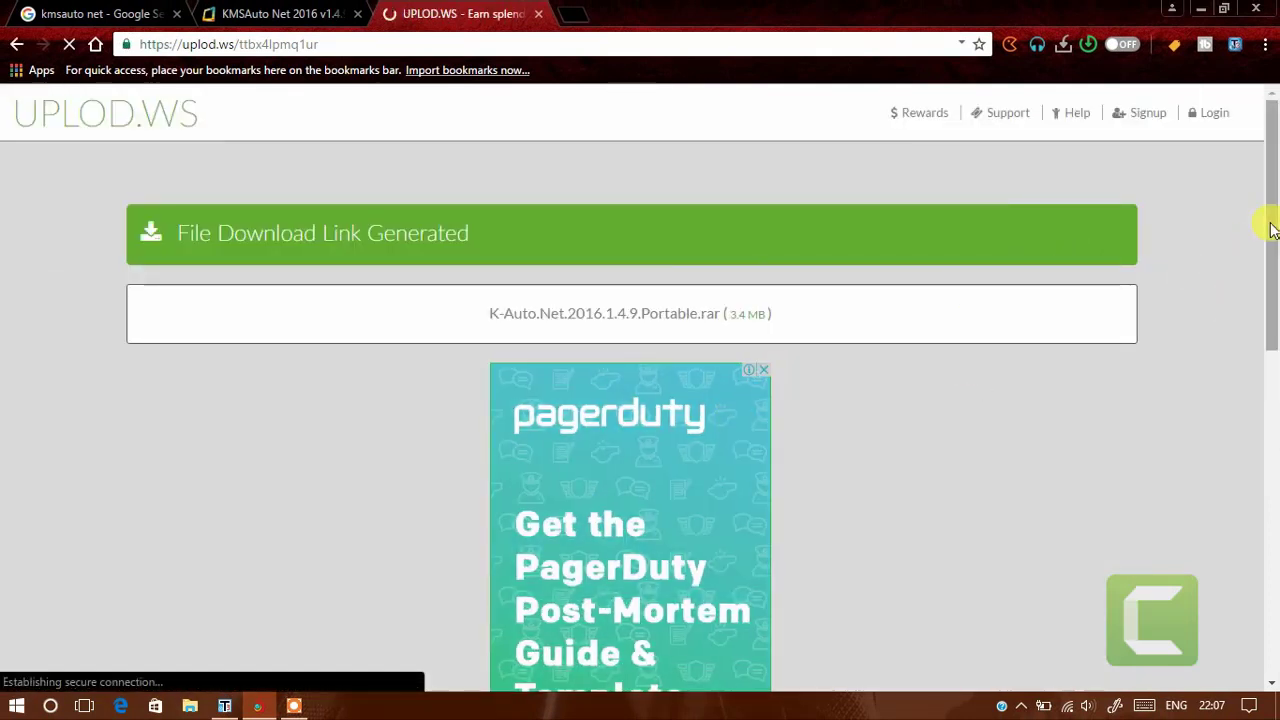
Step: Confirm K-Auto.Net.2016.1.4.9.Portable.rar (3.4 MB) finished in Downloads, then close Torch
left_click_drag(1272, 228, 1274, 343)
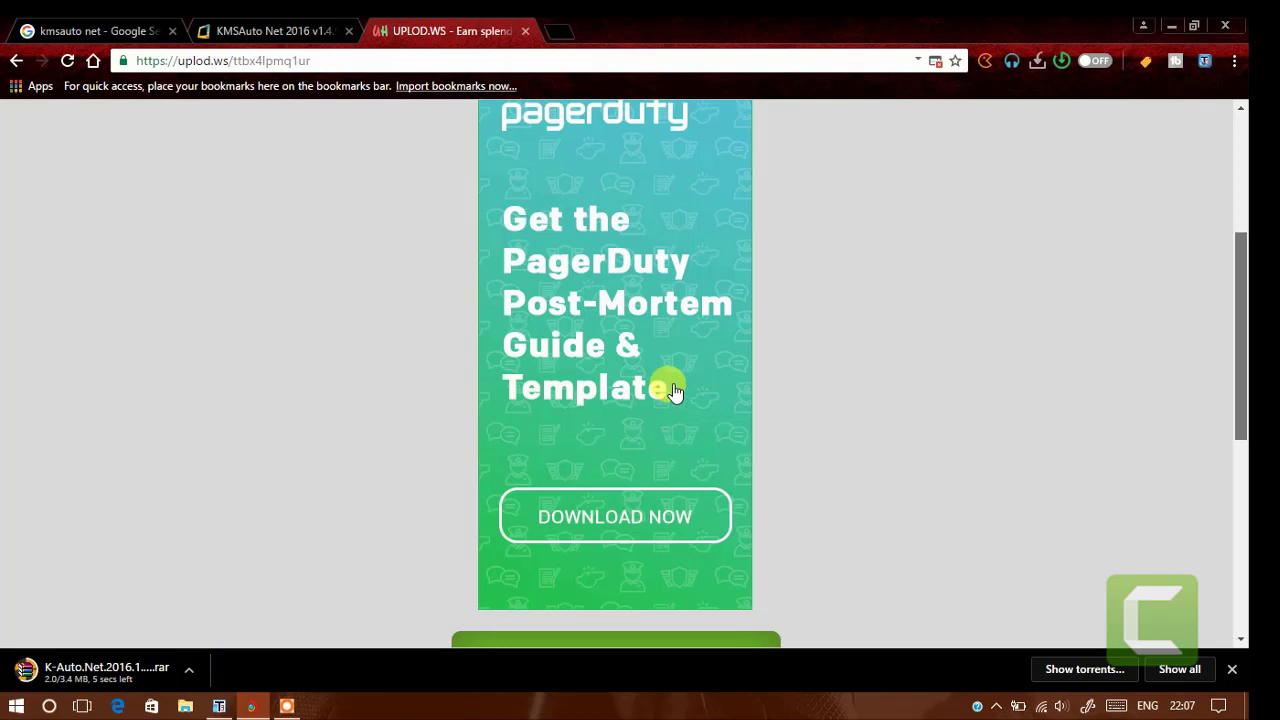
left_click(1235, 61)
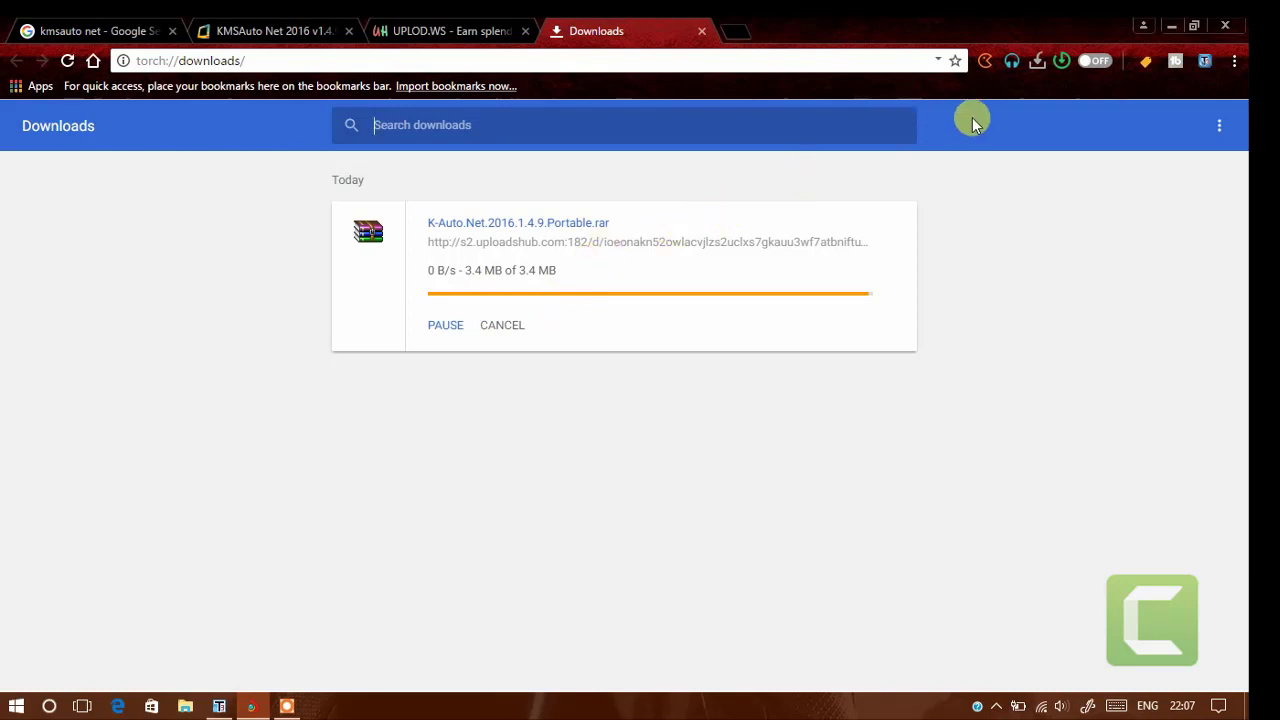
left_click(1232, 25)
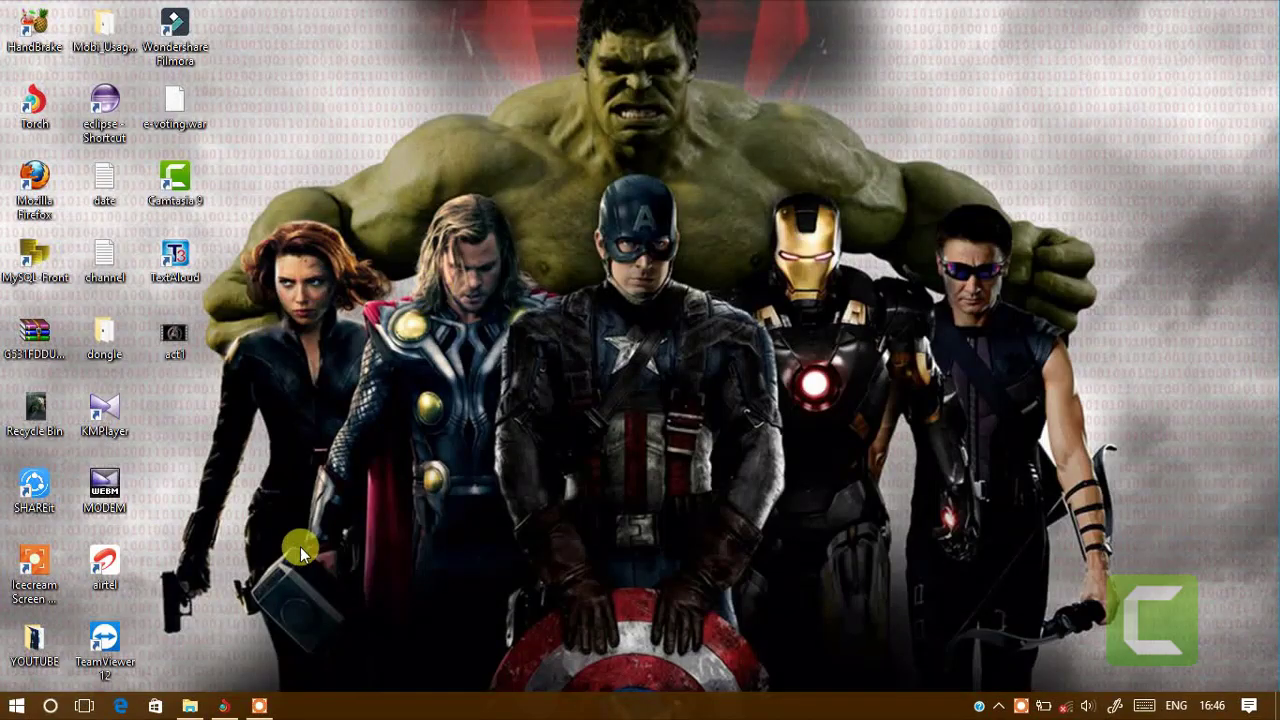
Step: Extract the KMSAuto.Net.2015_.1.4.6.Portable archive in Downloads to its default folder, replacing all files
mouse_move(189, 706)
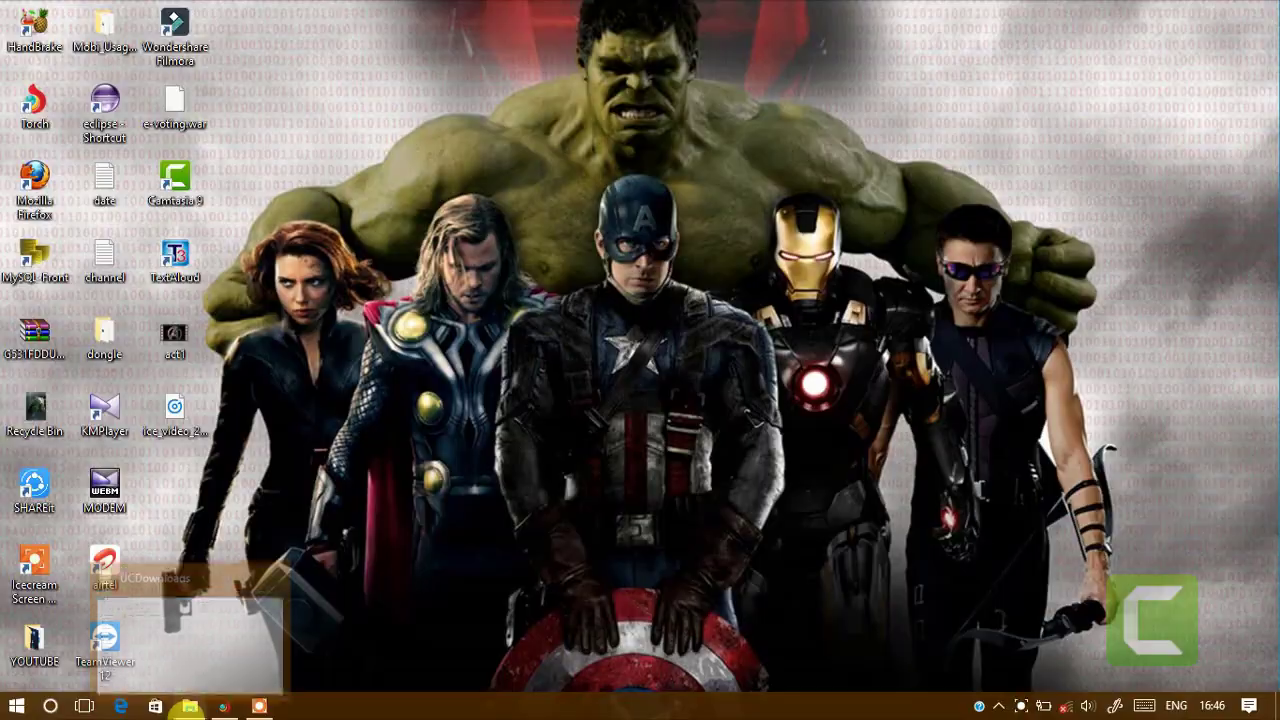
left_click(183, 629)
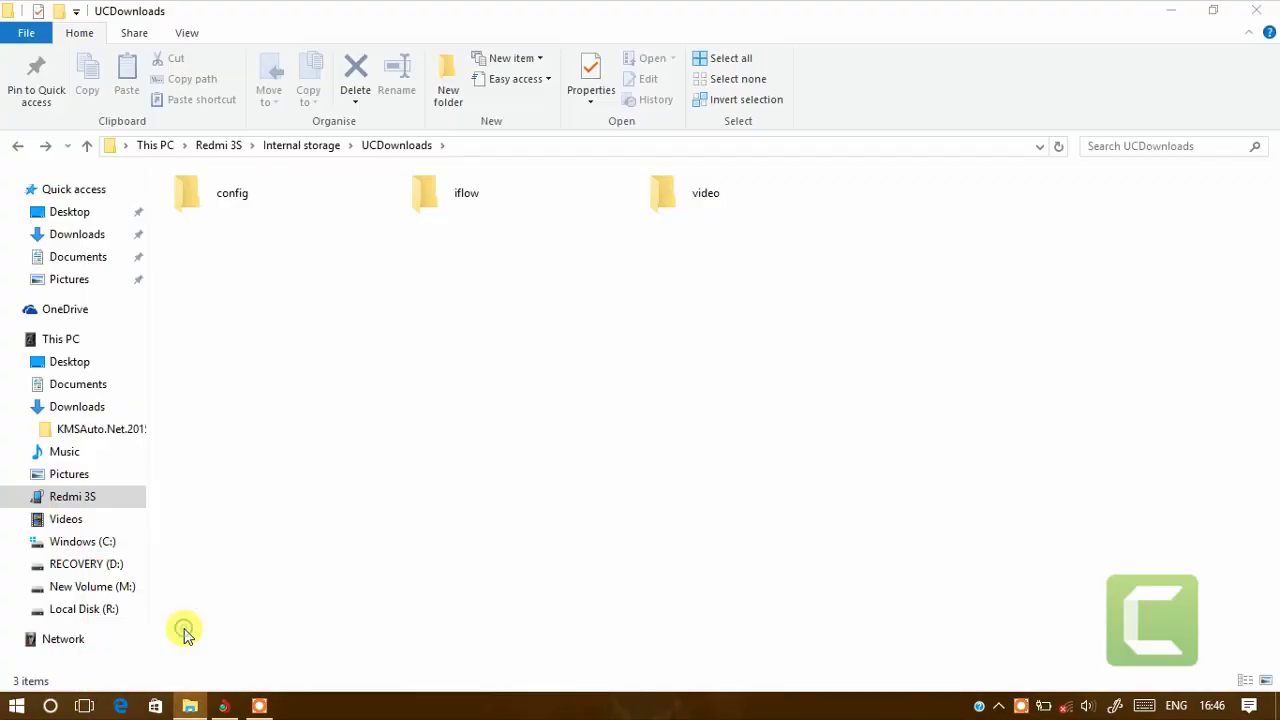
left_click(93, 240)
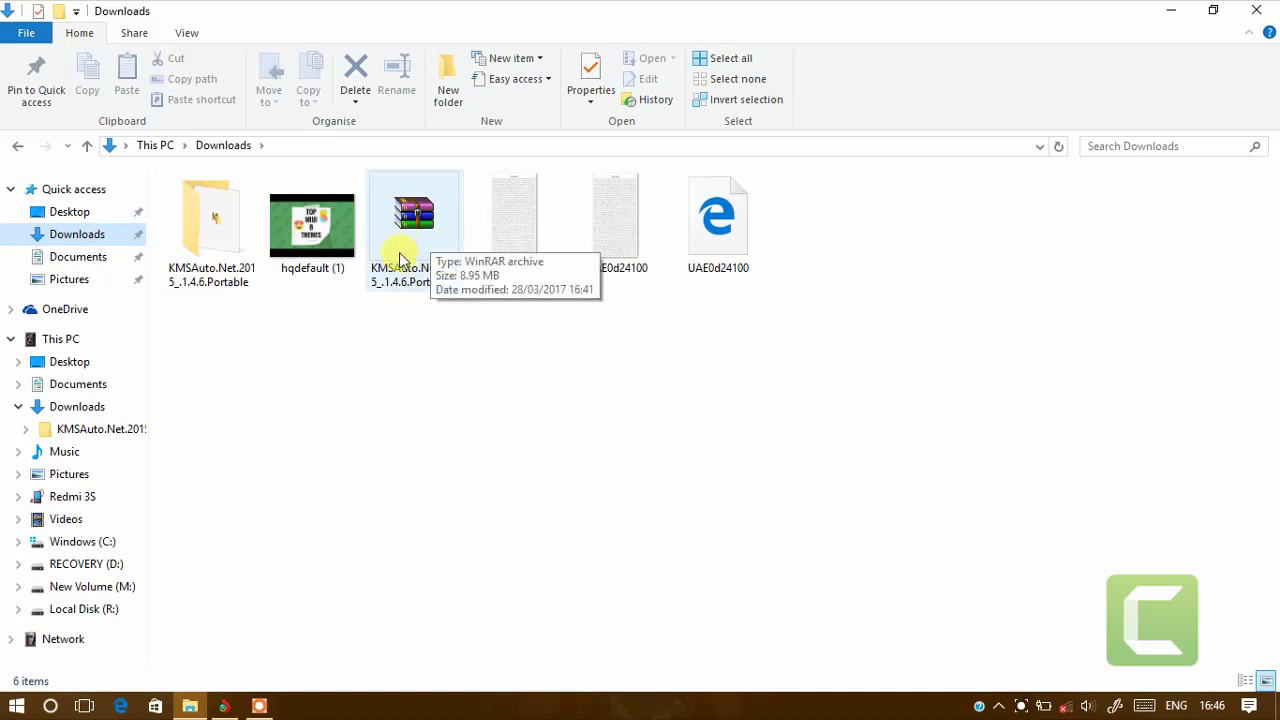
right_click(400, 259)
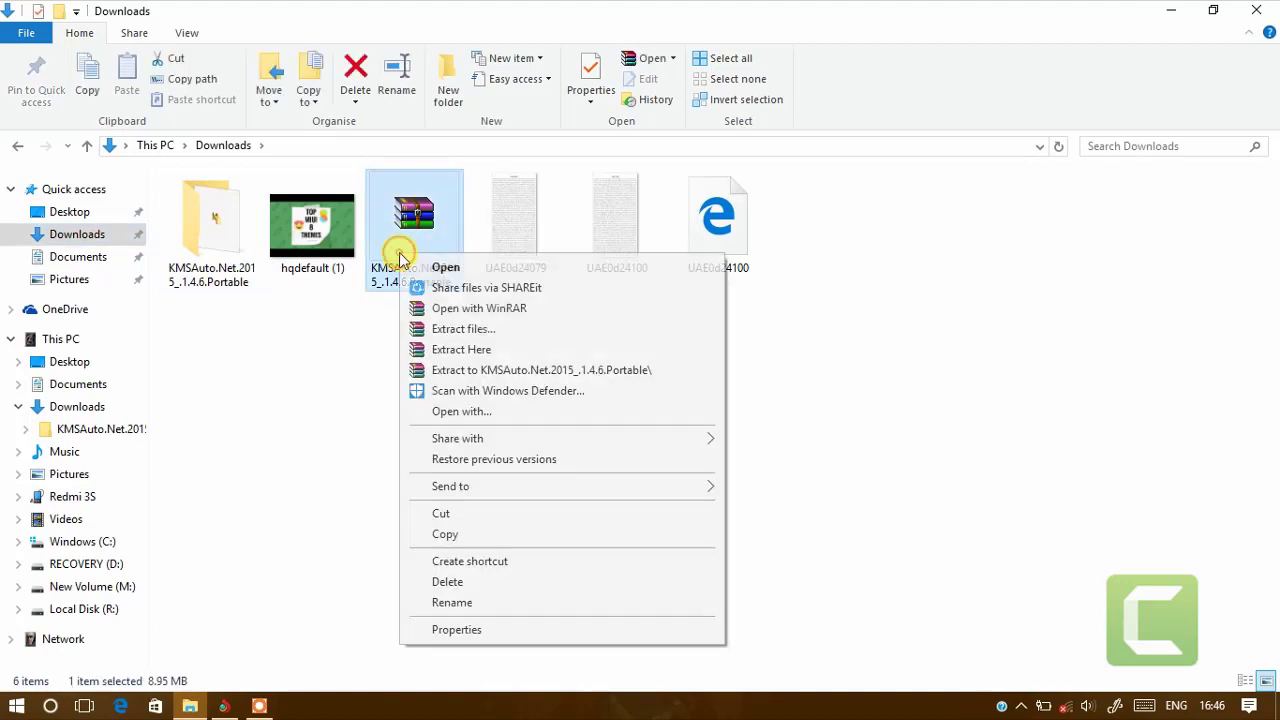
left_click(455, 330)
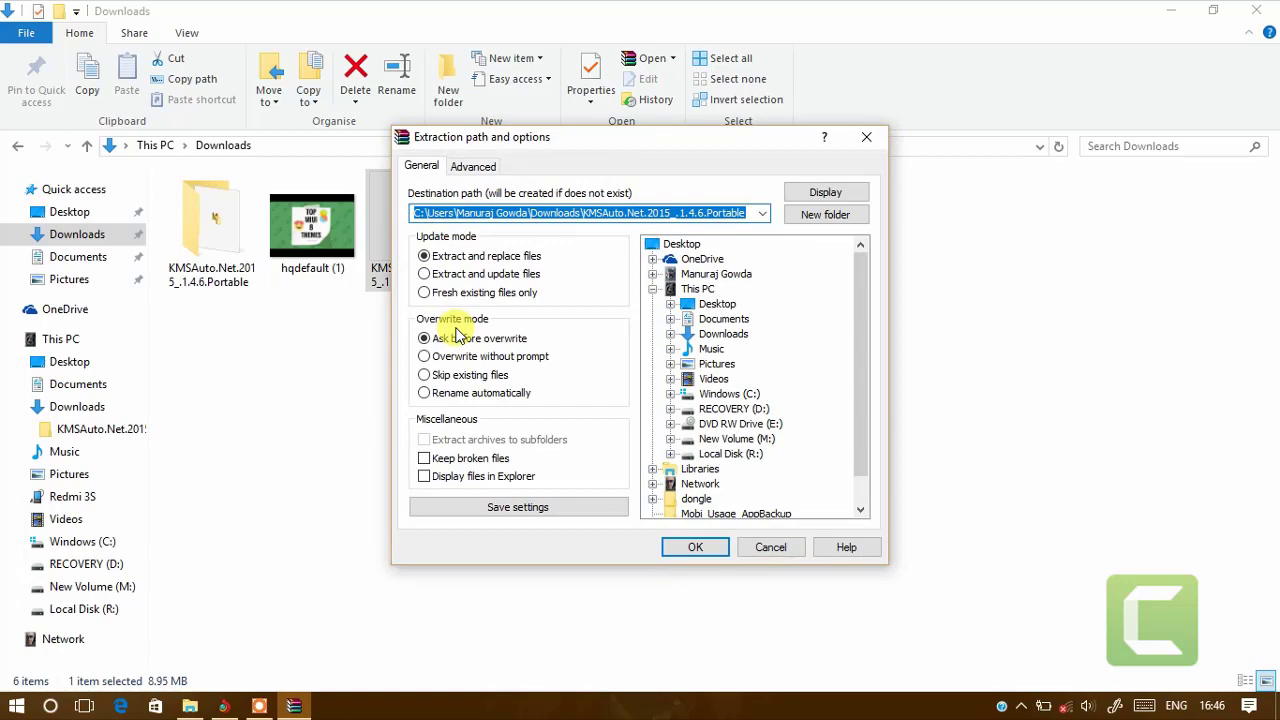
left_click(690, 547)
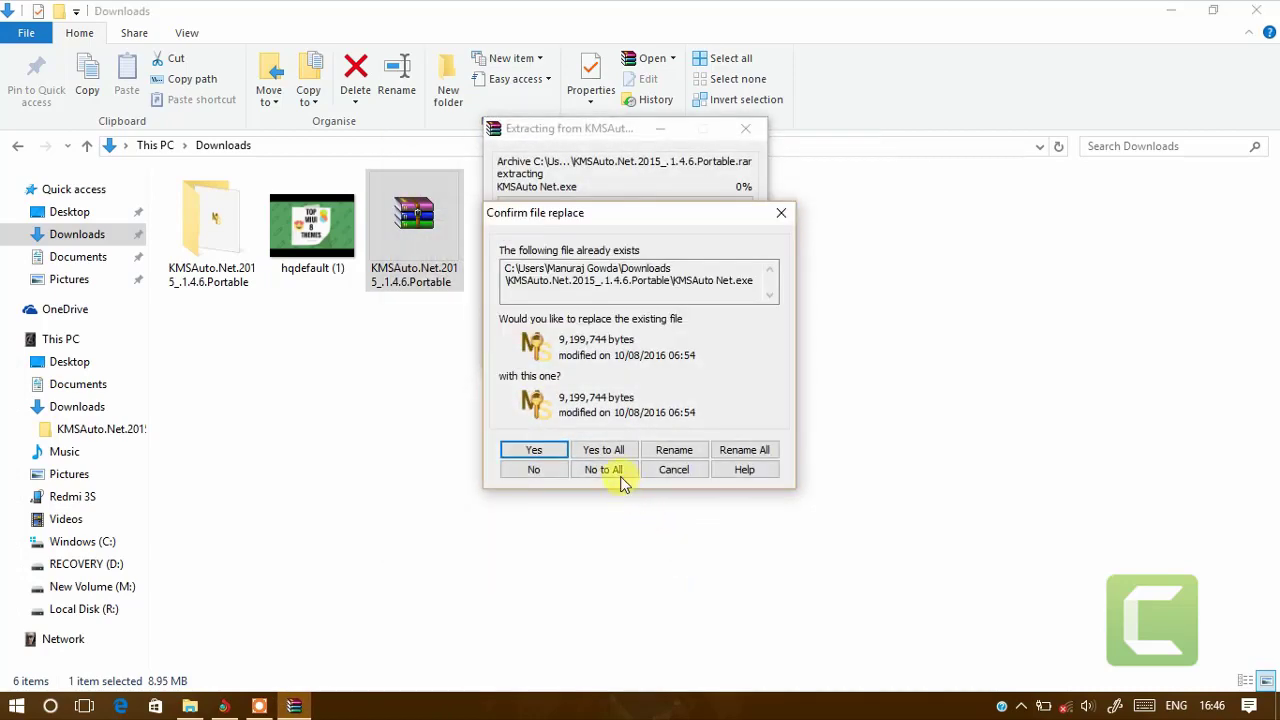
left_click(600, 452)
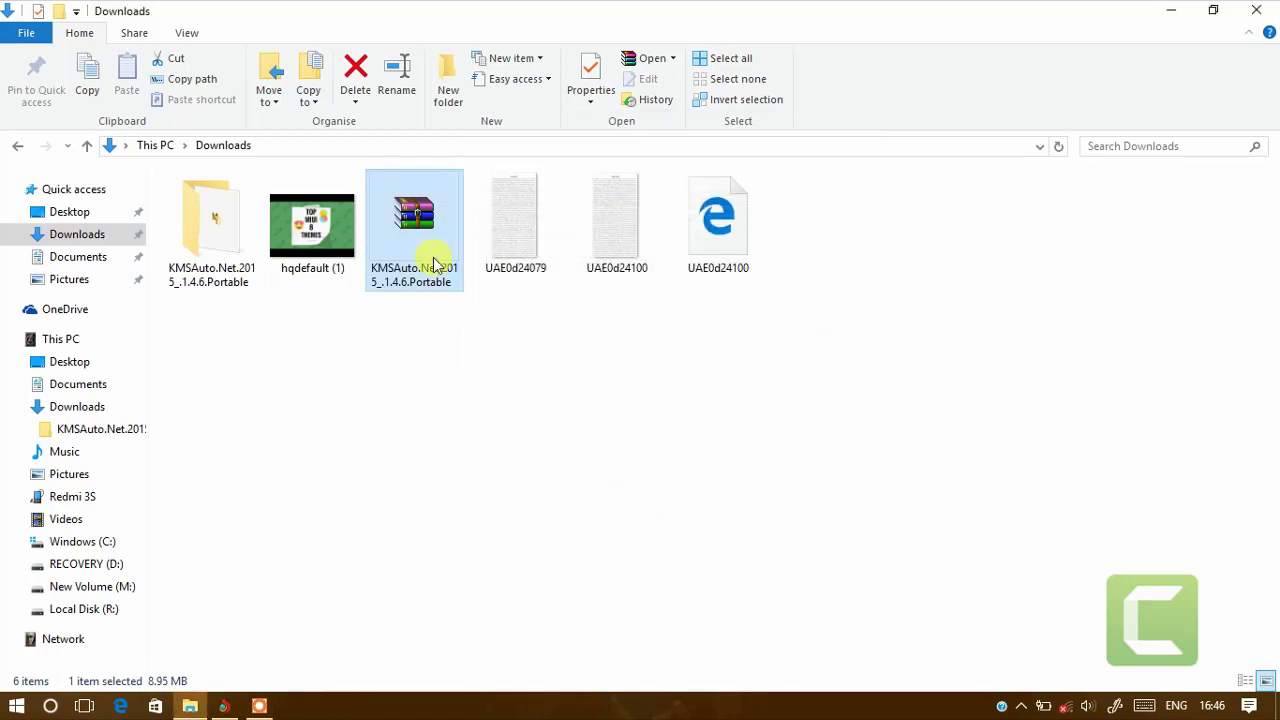
Step: Open the KMSAuto.Net.2015_.1.4.6.Portable folder and run KMSAuto Net as administrator
double_click(228, 252)
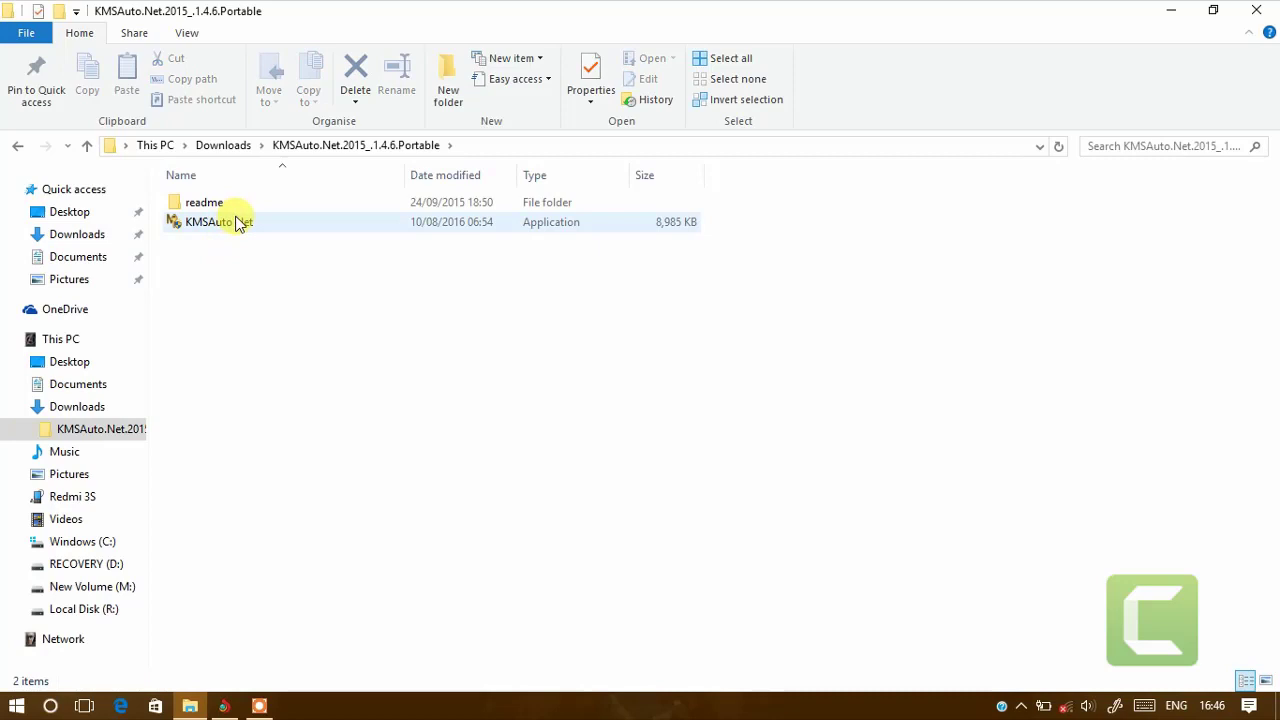
right_click(235, 224)
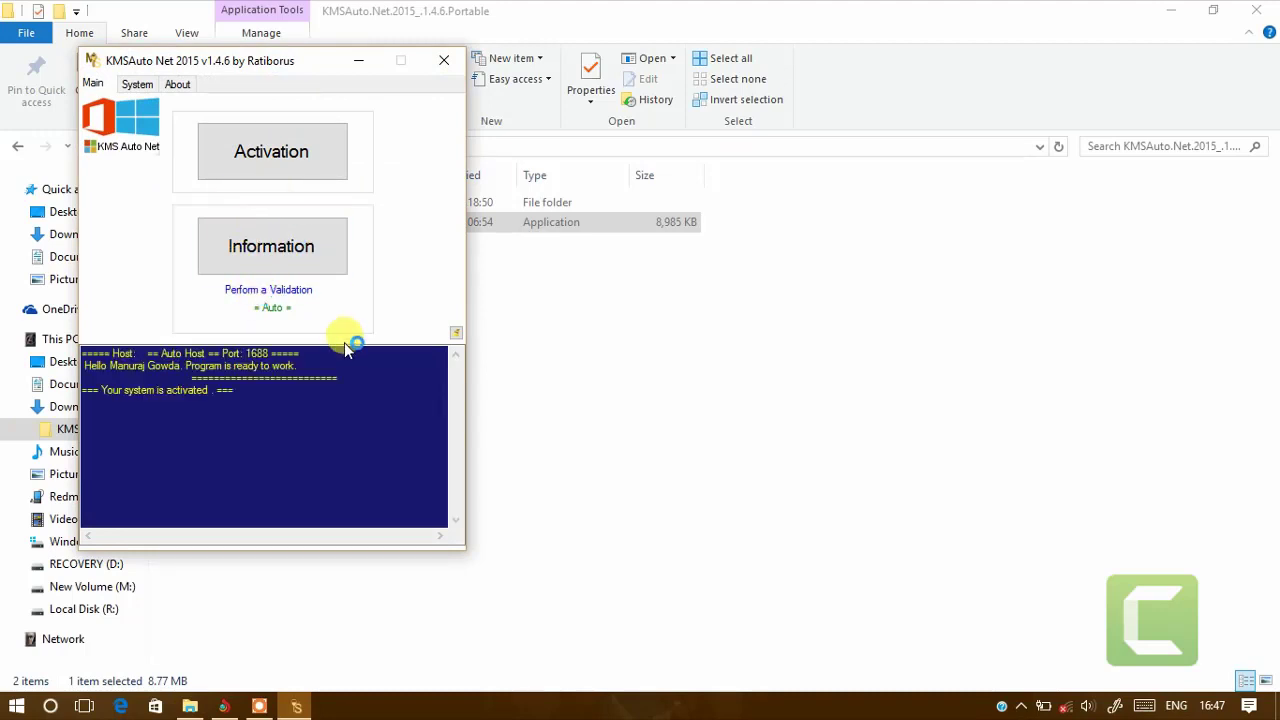
Step: Run Activate Office from KMSAuto Net's Activation choices until the KMS support warning appears
left_click(283, 162)
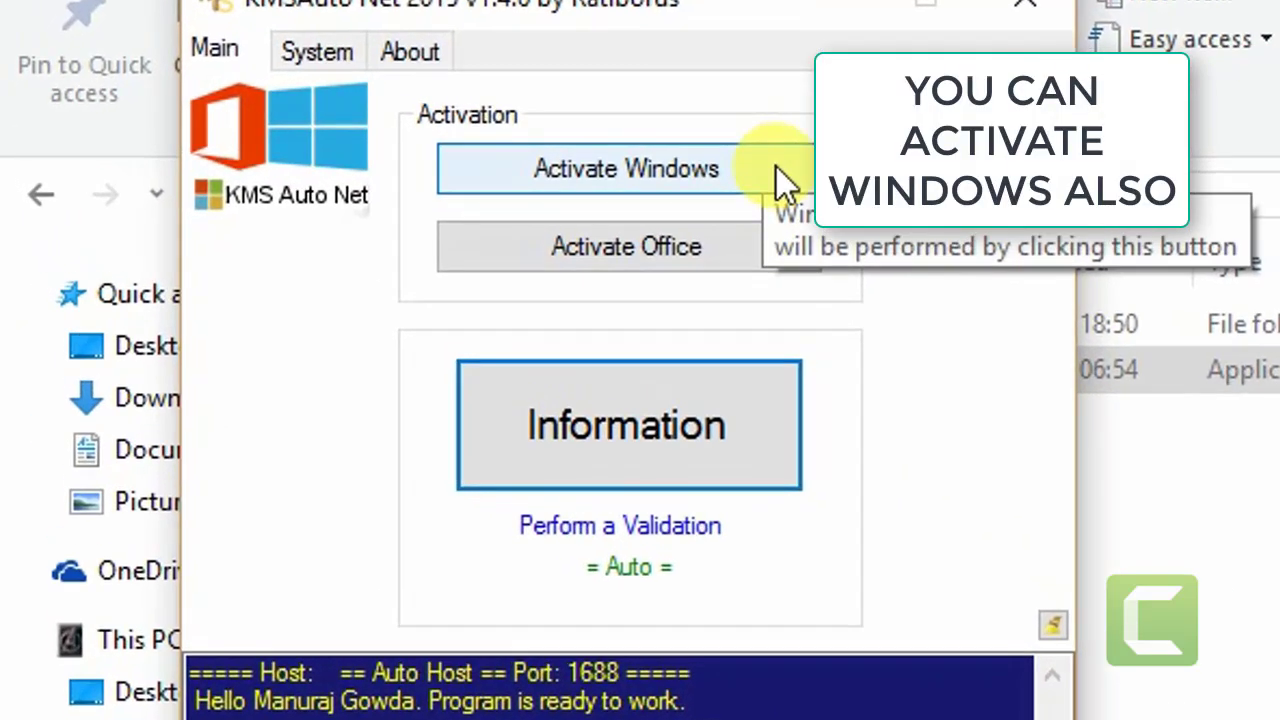
left_click(690, 256)
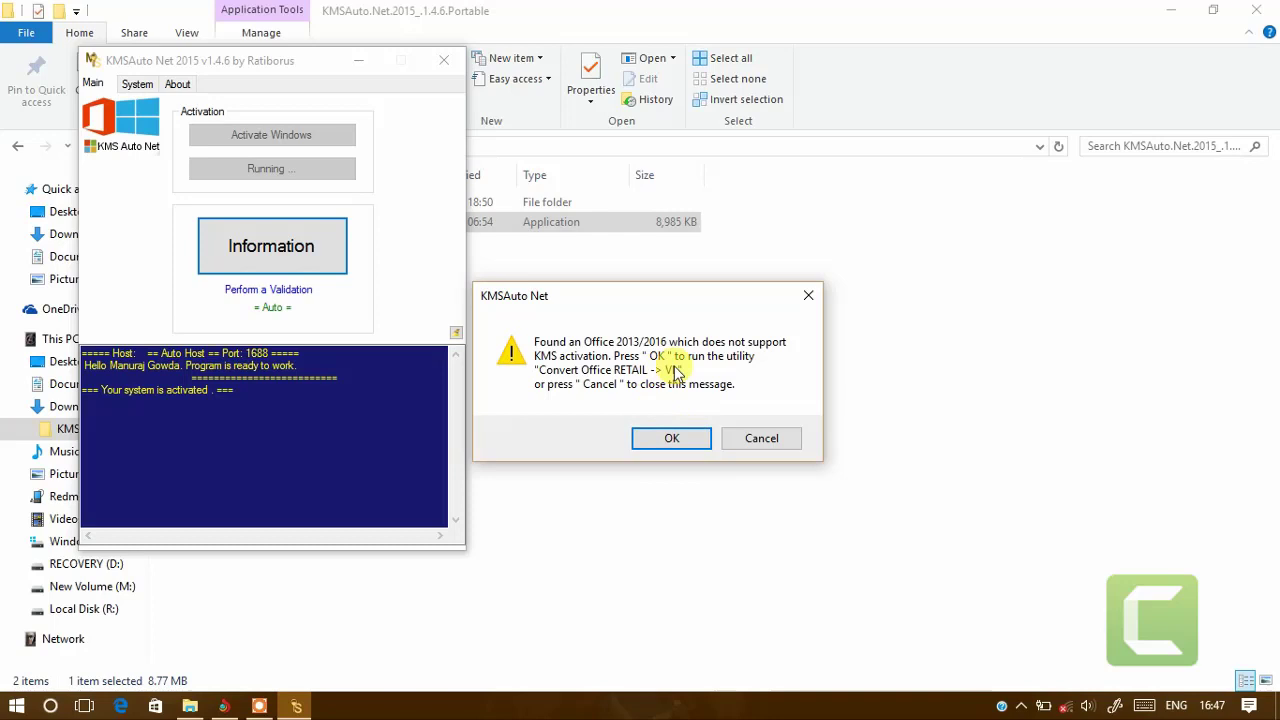
Step: Convert Office 2016 Pro Plus from RETAIL to VL, then close the Office Convert window
left_click(674, 440)
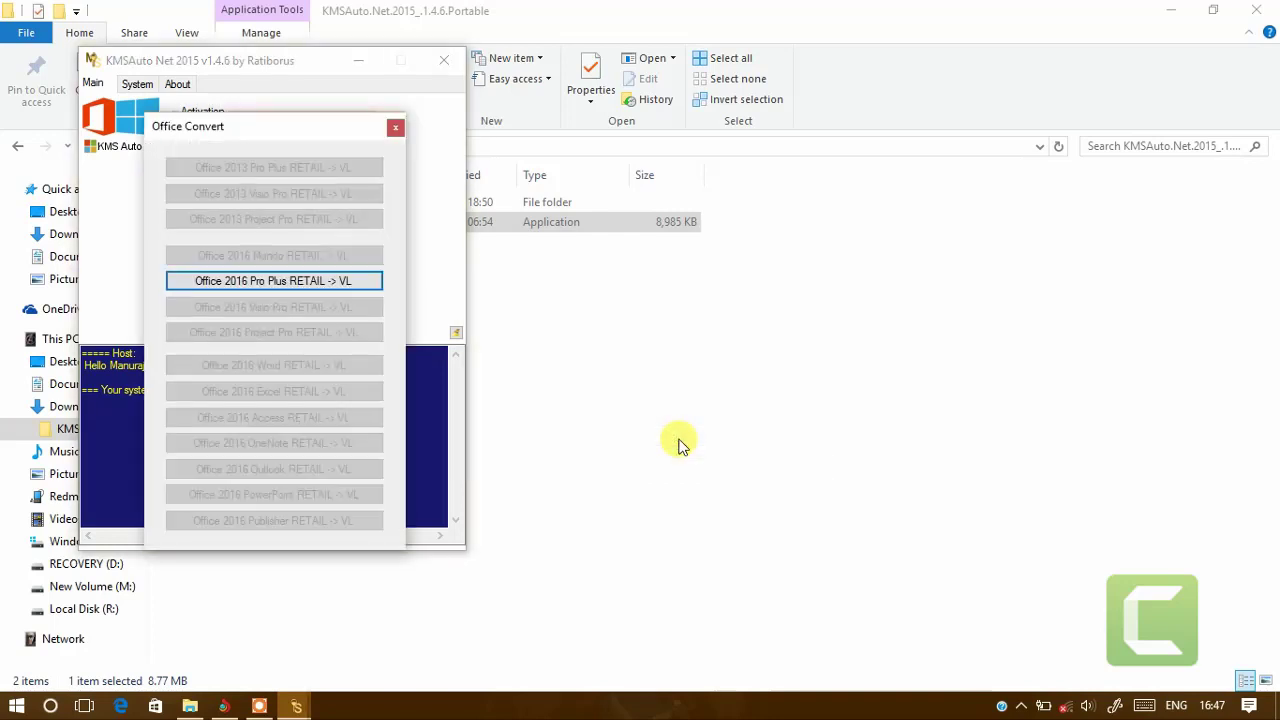
left_click(301, 281)
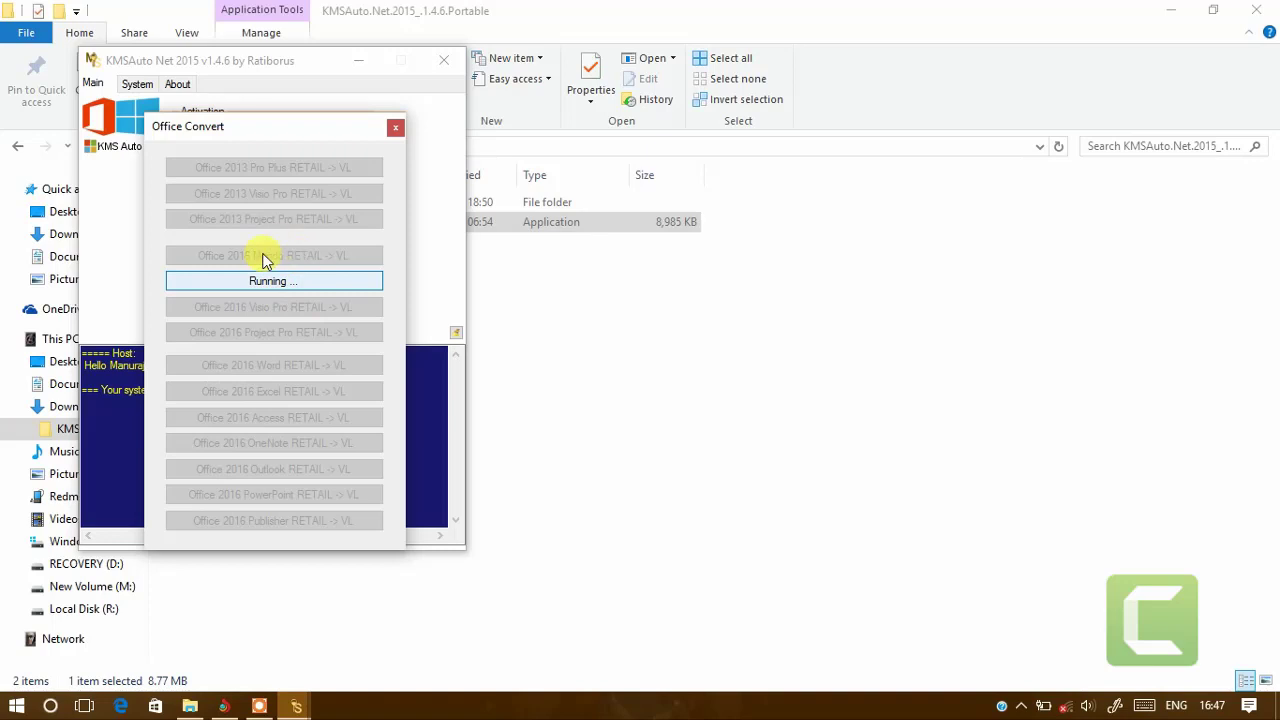
left_click(397, 128)
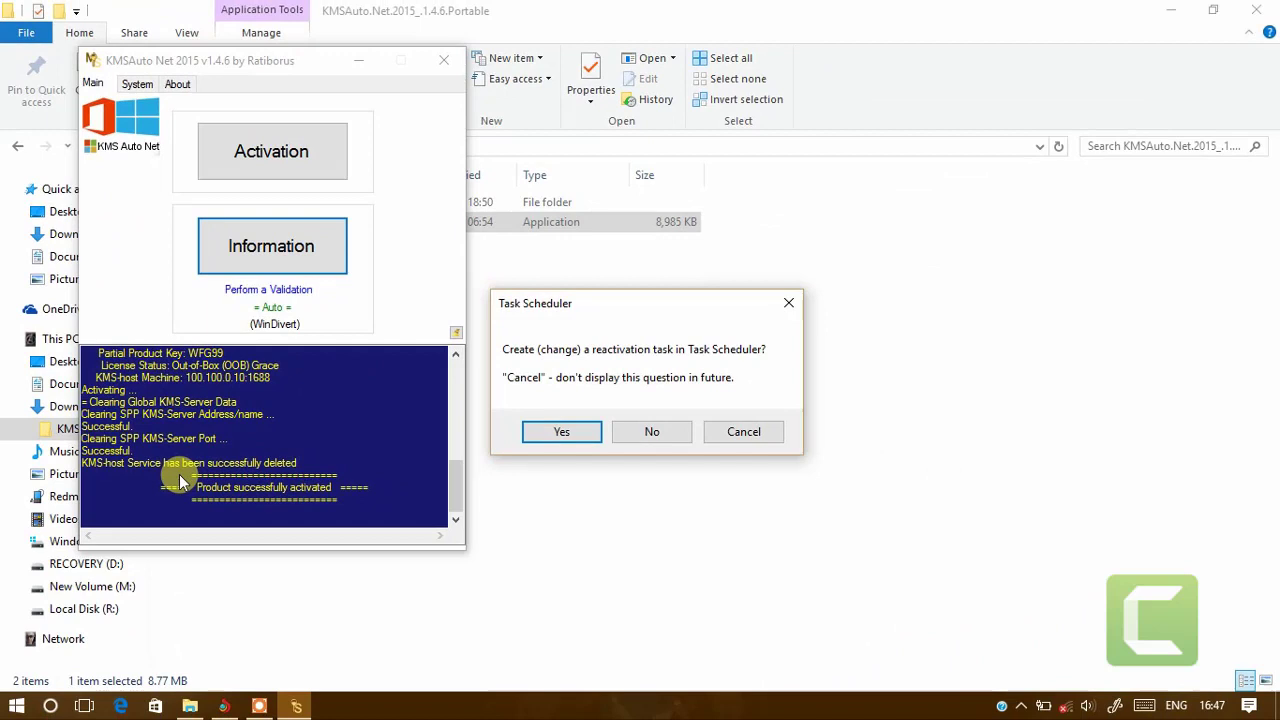
Step: Decline the reactivation task, highlight the 'Product successfully activated' log line, and close KMSAuto Net
left_click(572, 448)
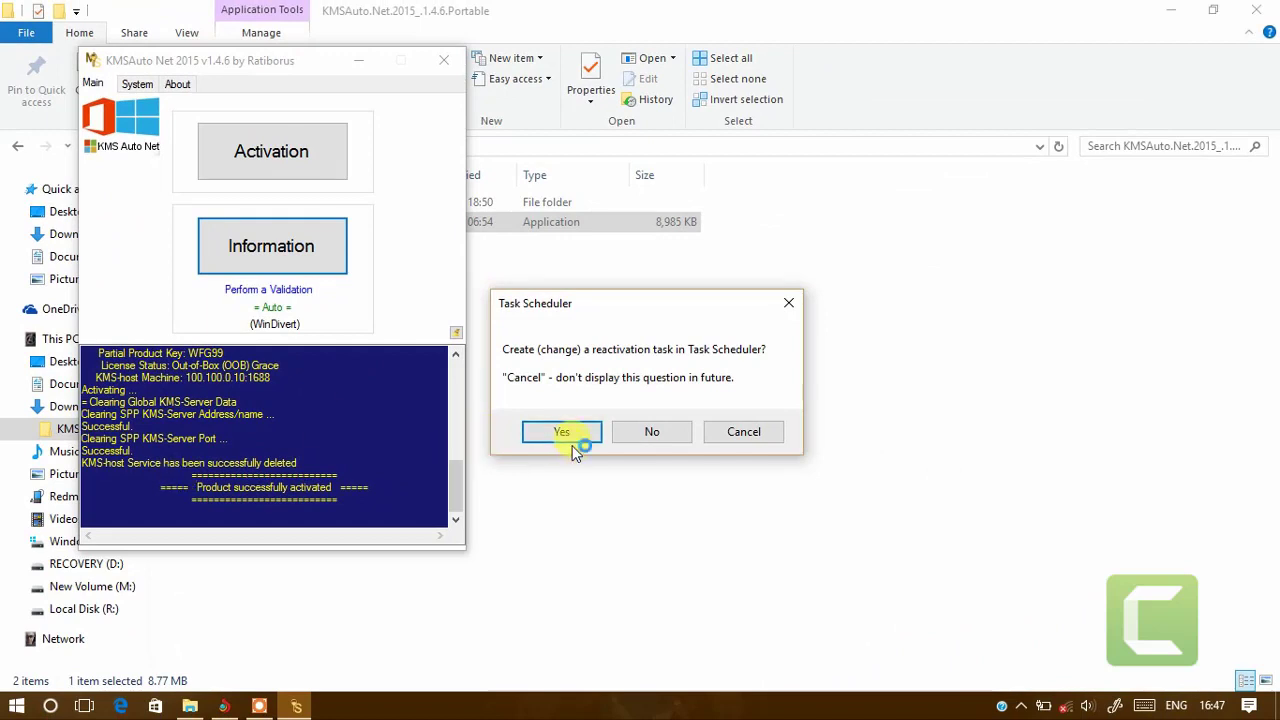
left_click(645, 435)
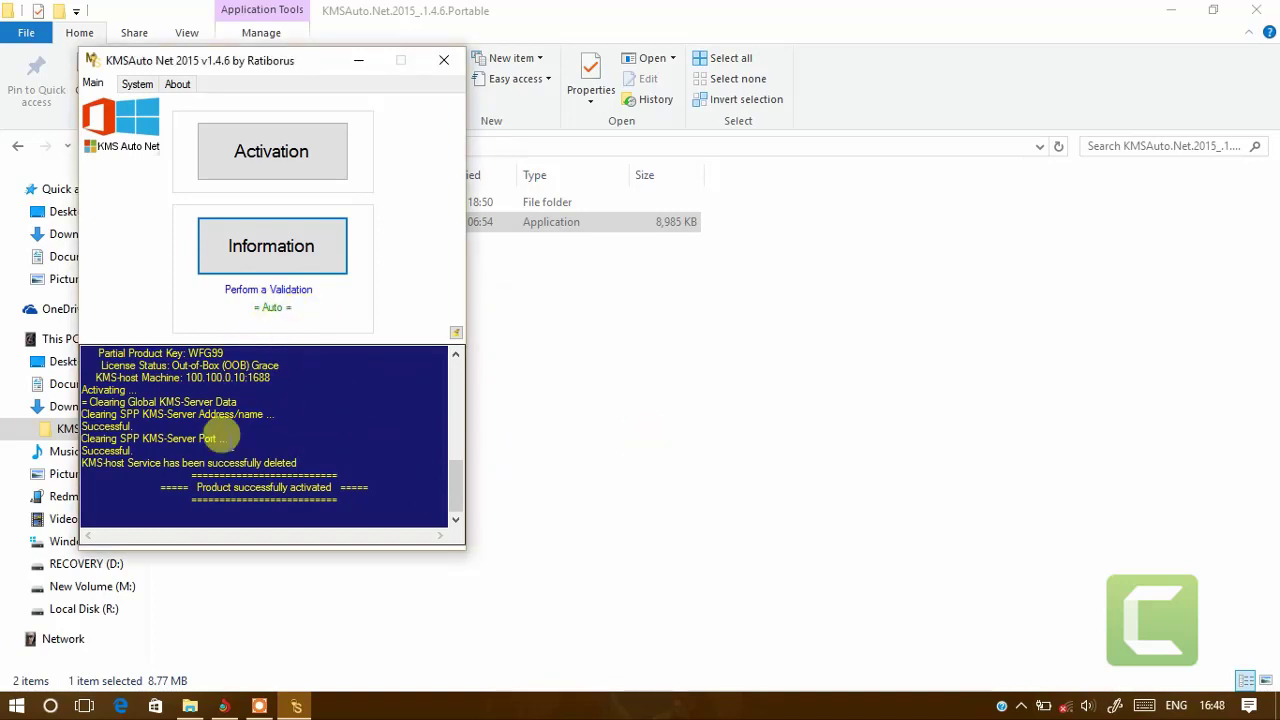
left_click_drag(194, 487, 330, 475)
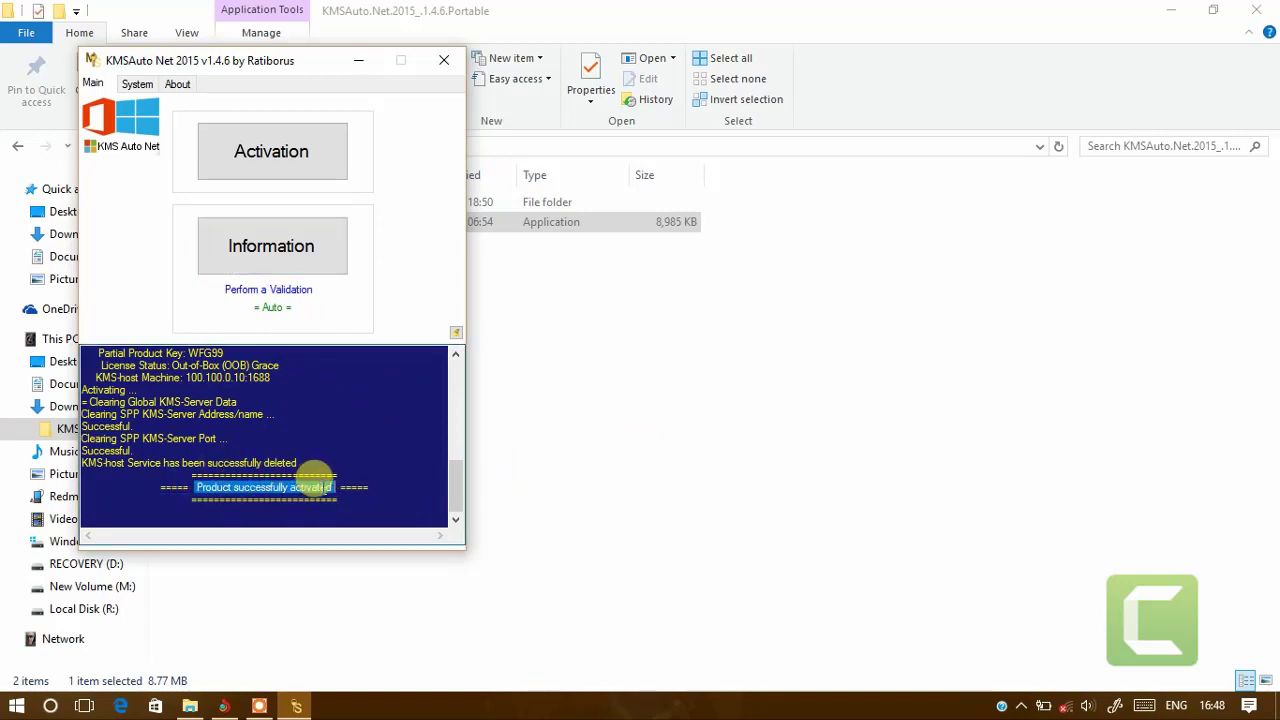
left_click(400, 460)
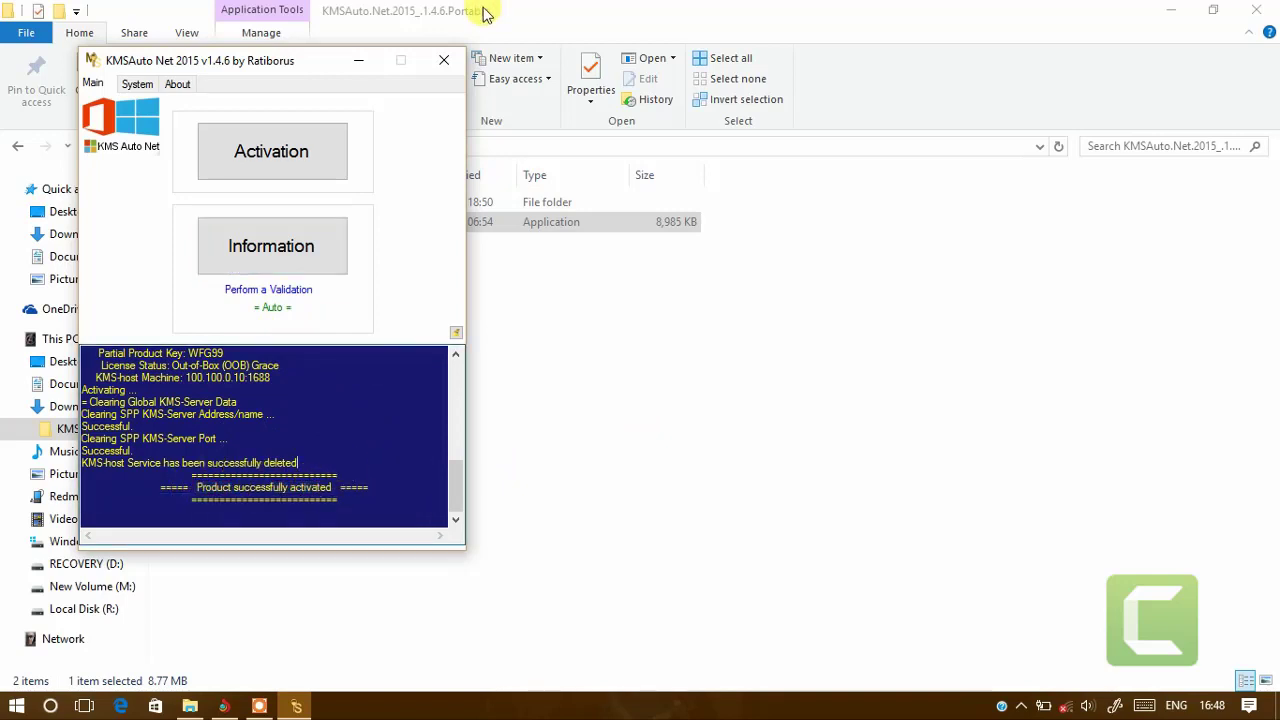
left_click(442, 60)
Step: Find Word 2016 by searching 'wor' in the taskbar search and launch it
left_click(50, 706)
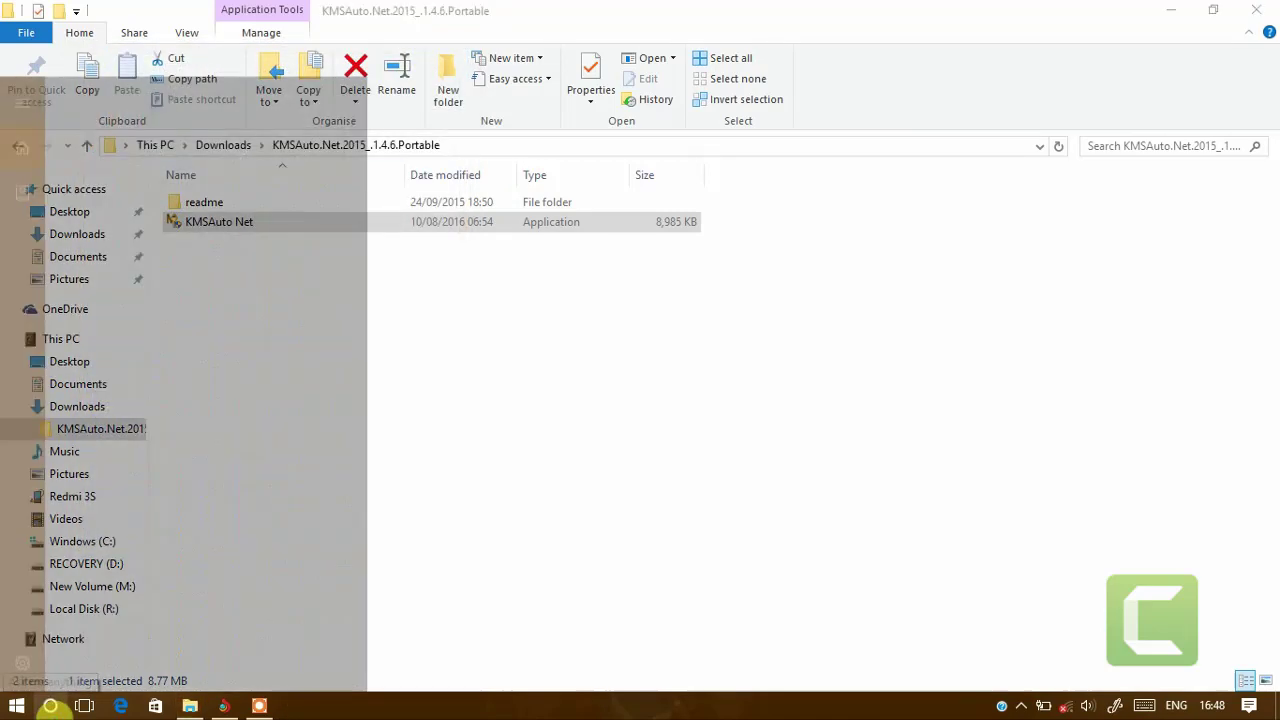
type("w")
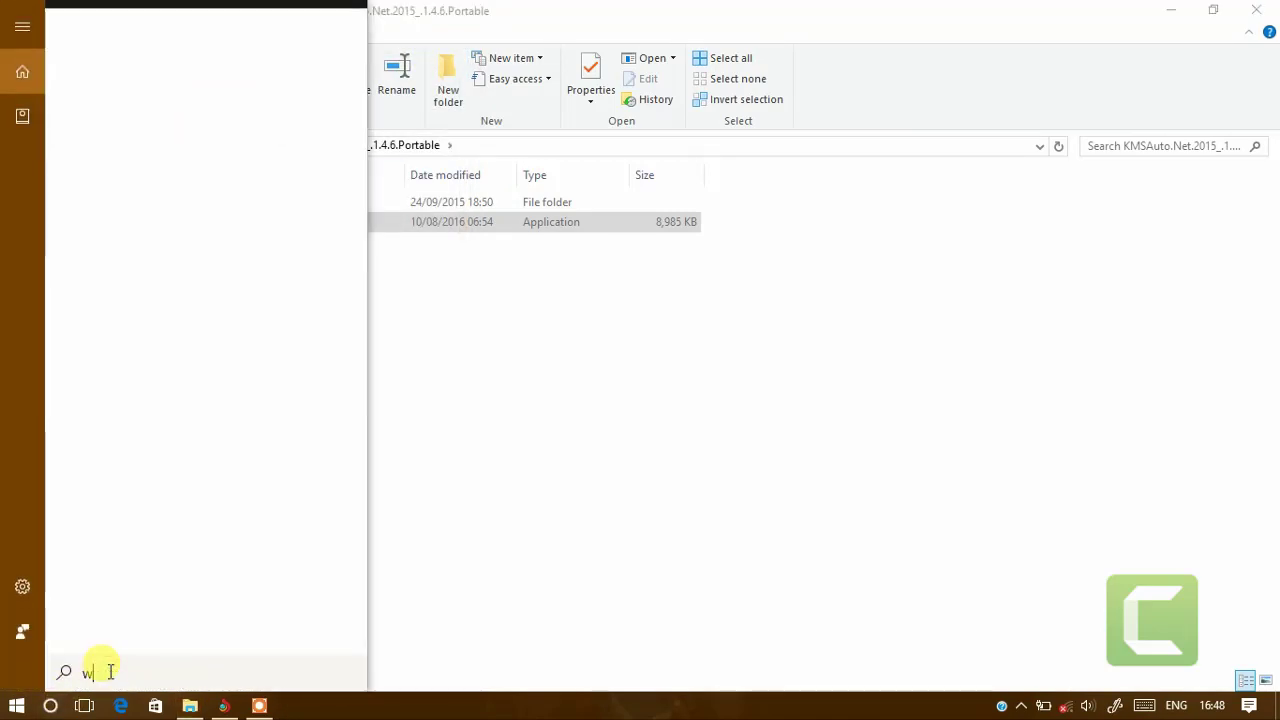
type("or")
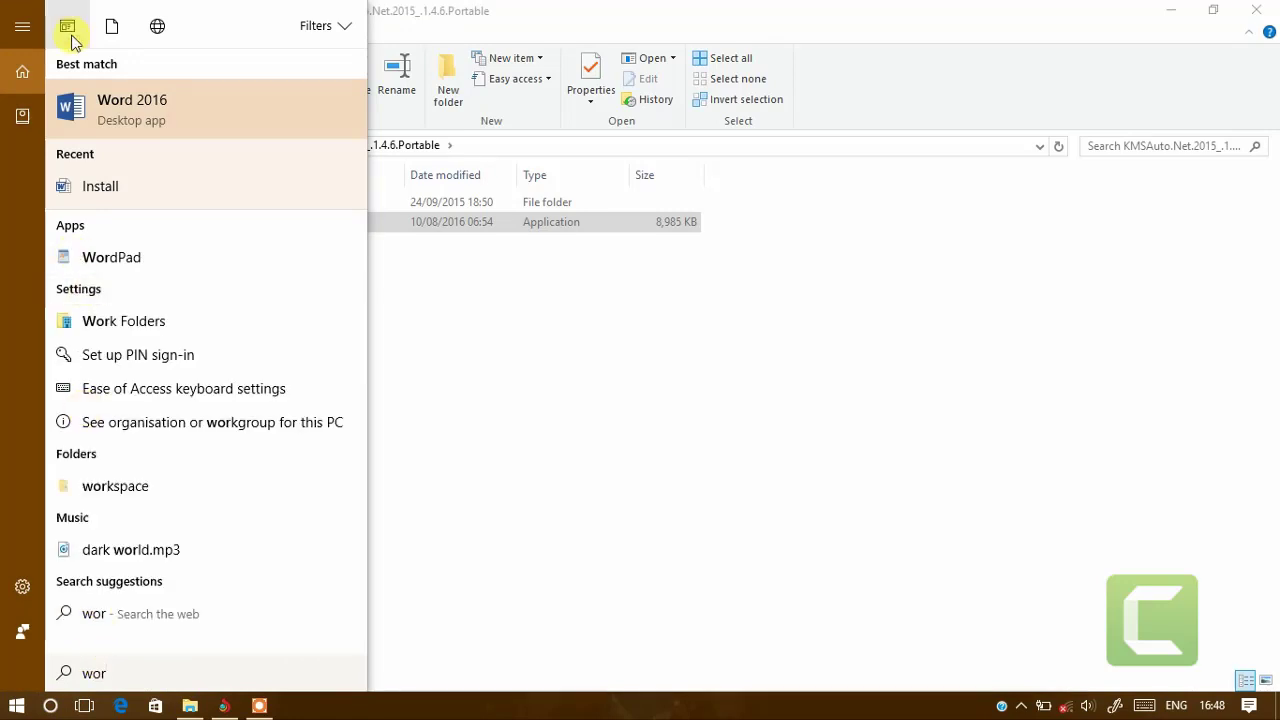
left_click(138, 118)
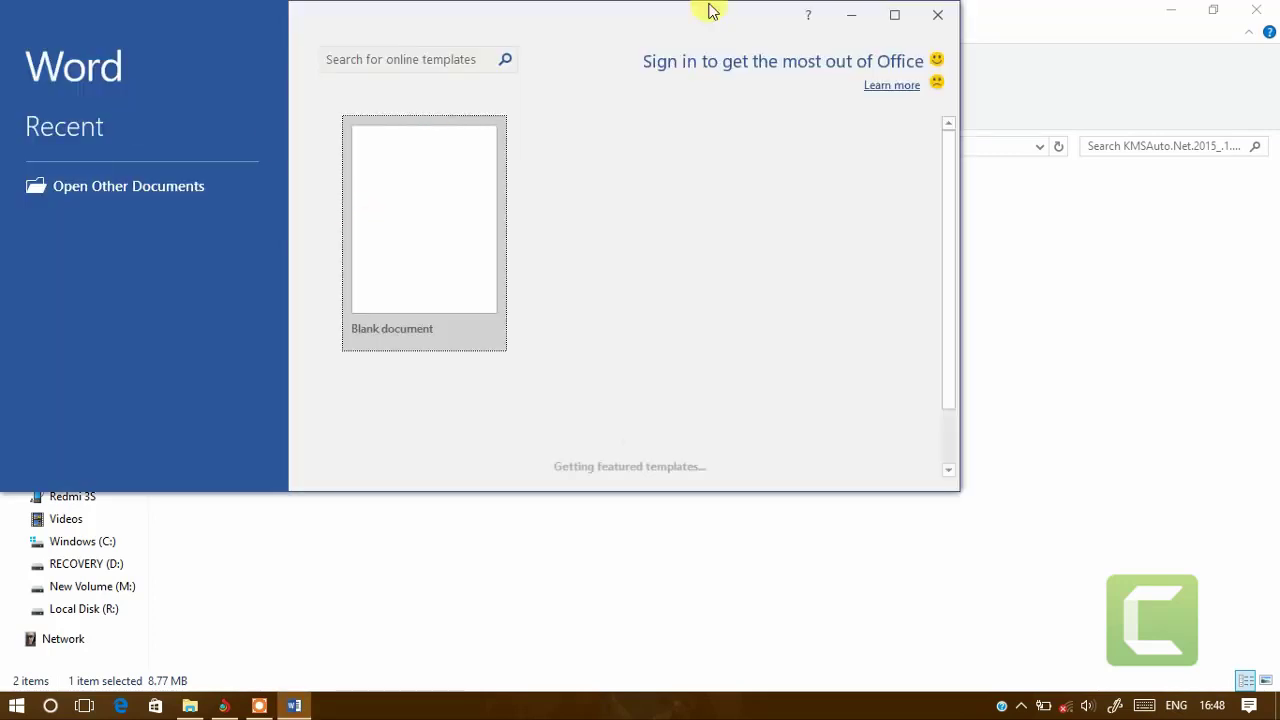
Step: Maximize the Word start screen and create a new blank document
left_click(894, 18)
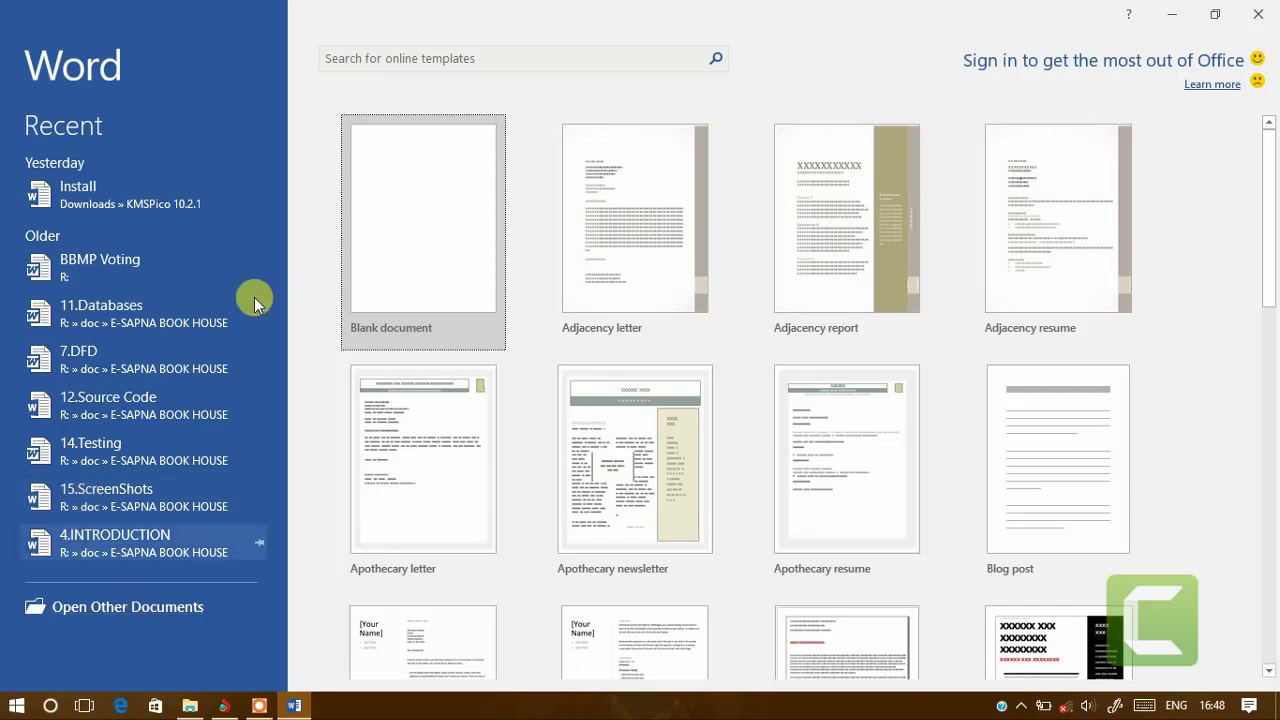
left_click(171, 214)
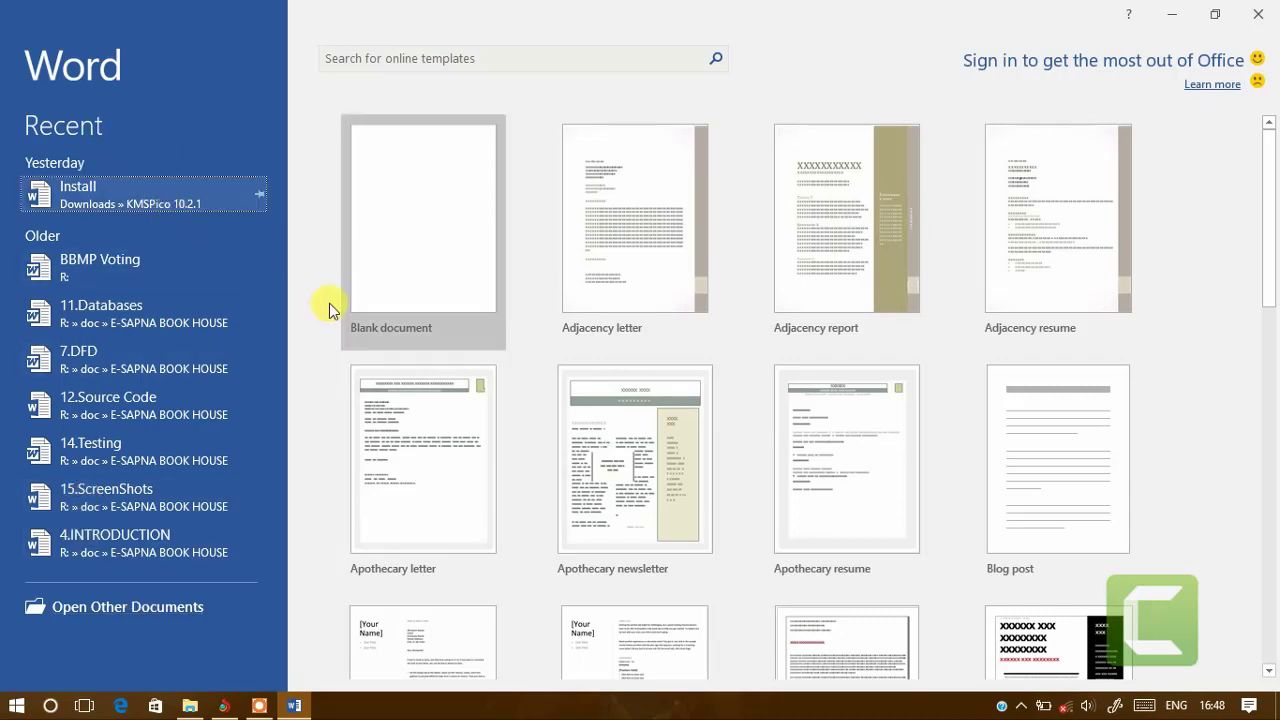
left_click(401, 277)
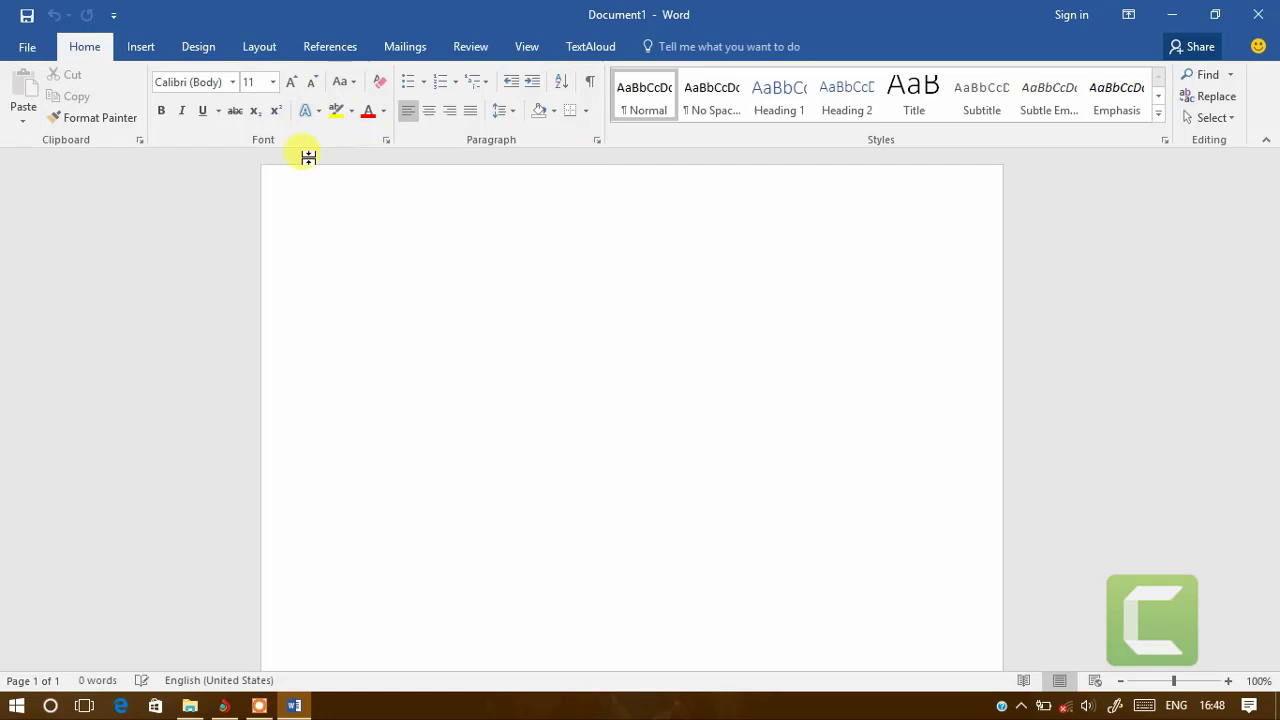
left_click(38, 50)
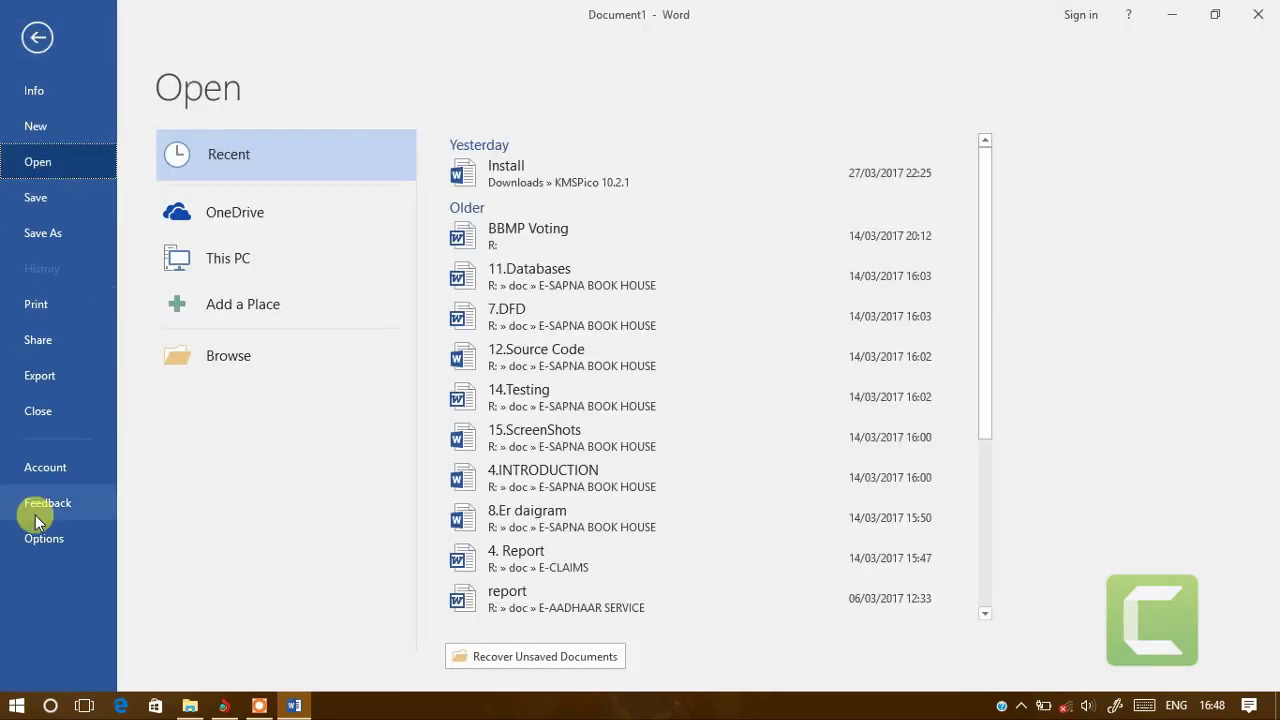
left_click(43, 470)
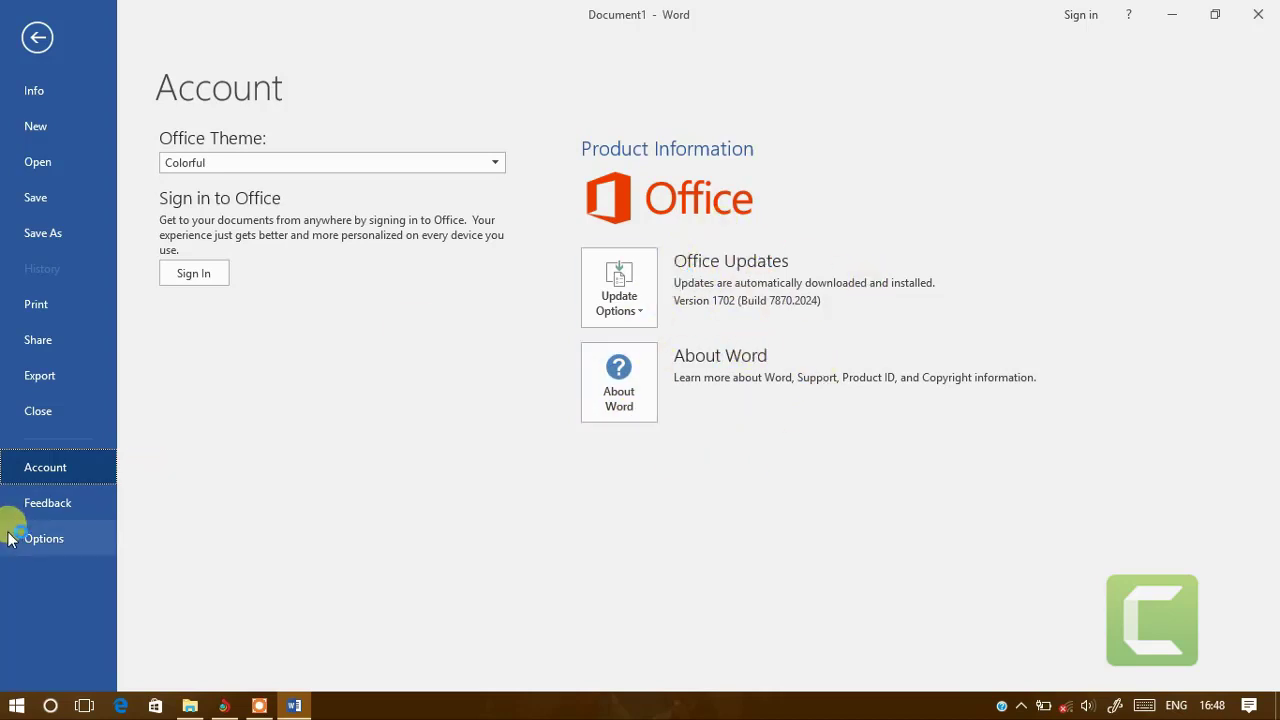
left_click(53, 527)
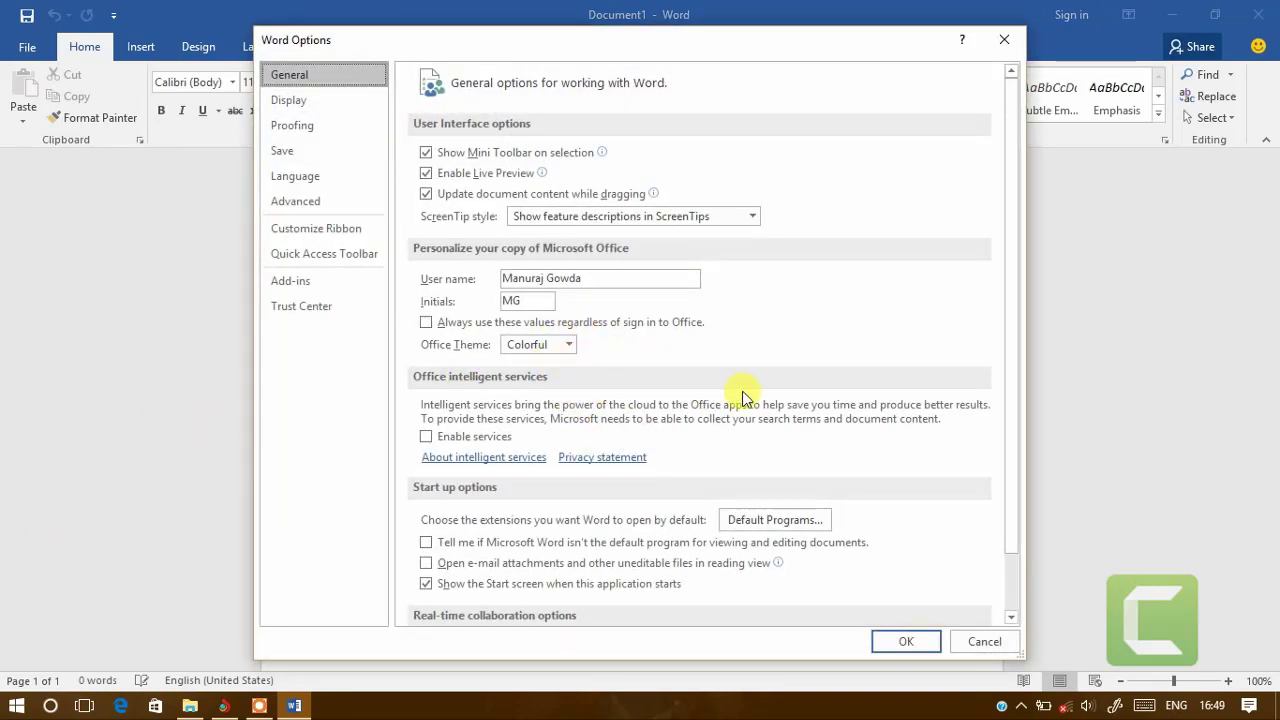
Step: Dismiss Word's options unchanged, minimize Word and File Explorer, and bring up the YouTube page in the browser
left_click(972, 636)
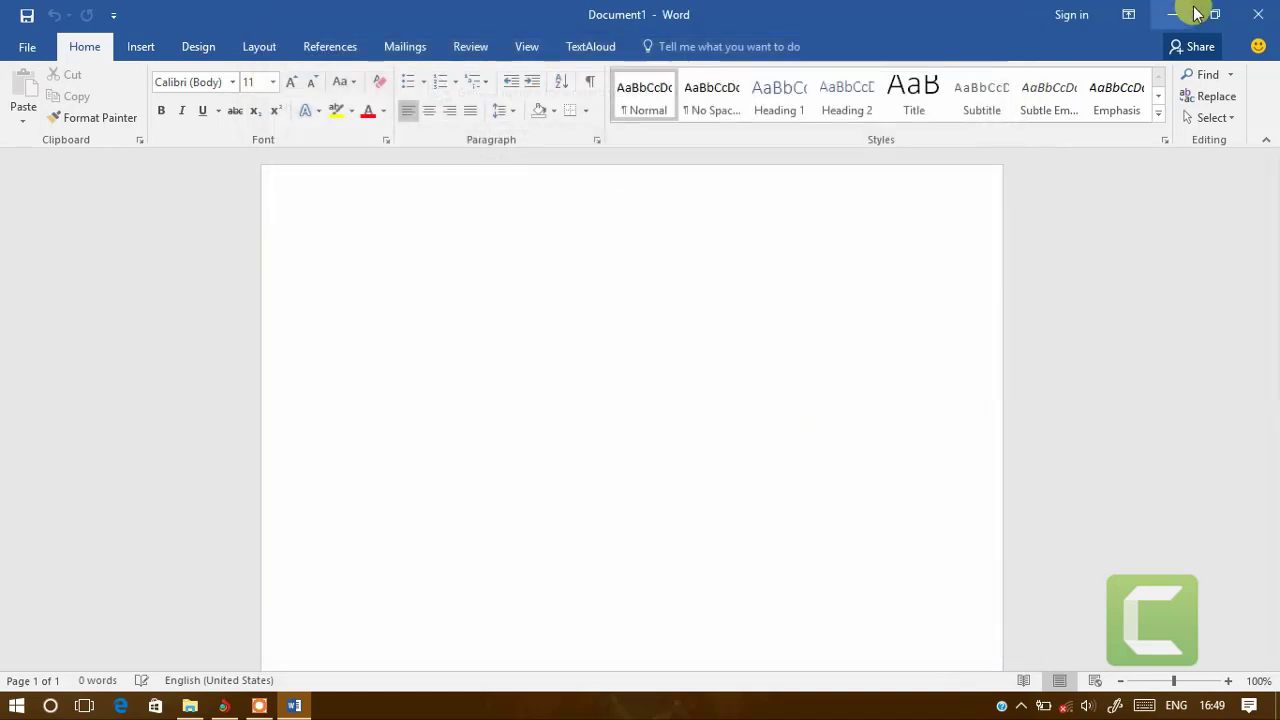
left_click(1186, 12)
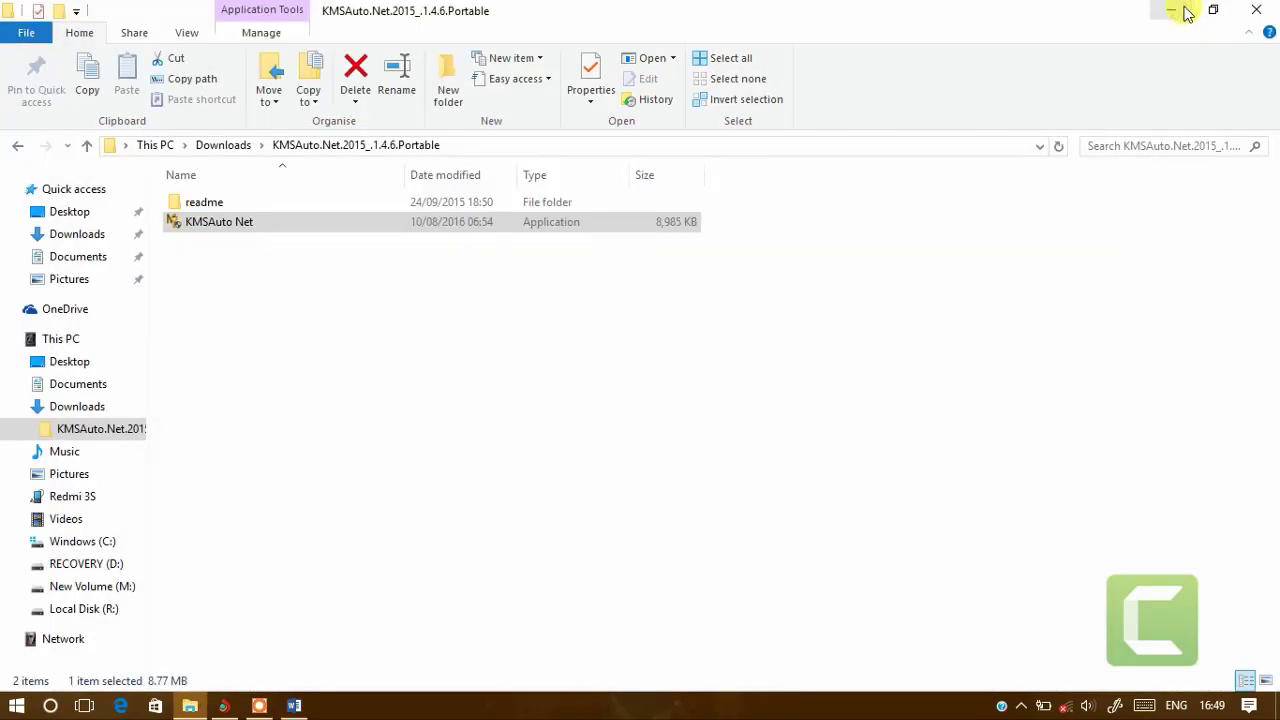
left_click(1257, 10)
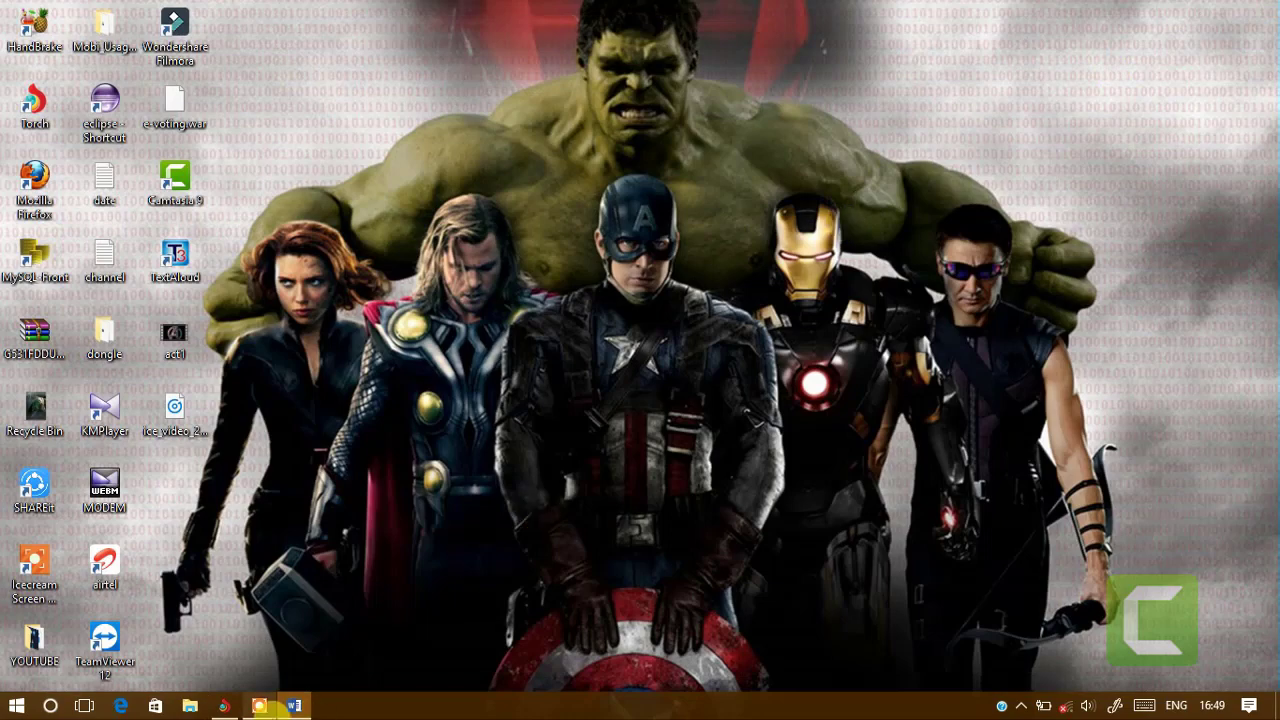
left_click(259, 706)
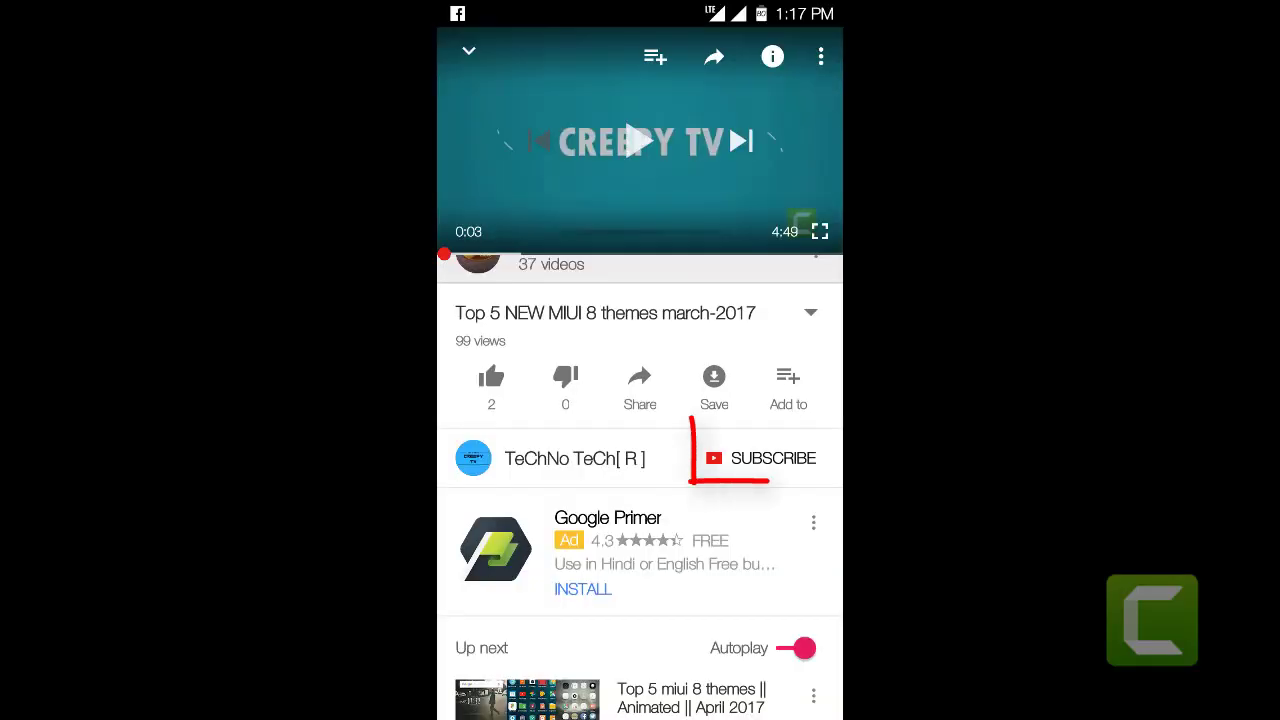